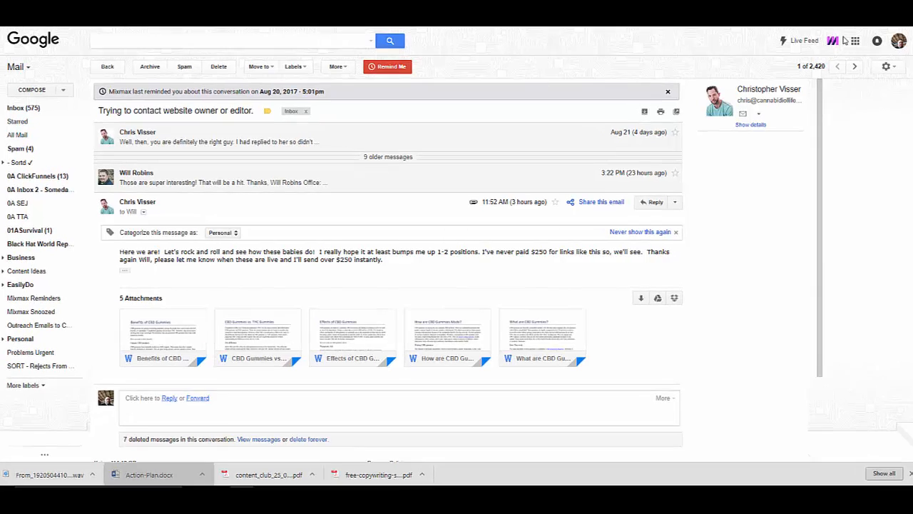
click(835, 42)
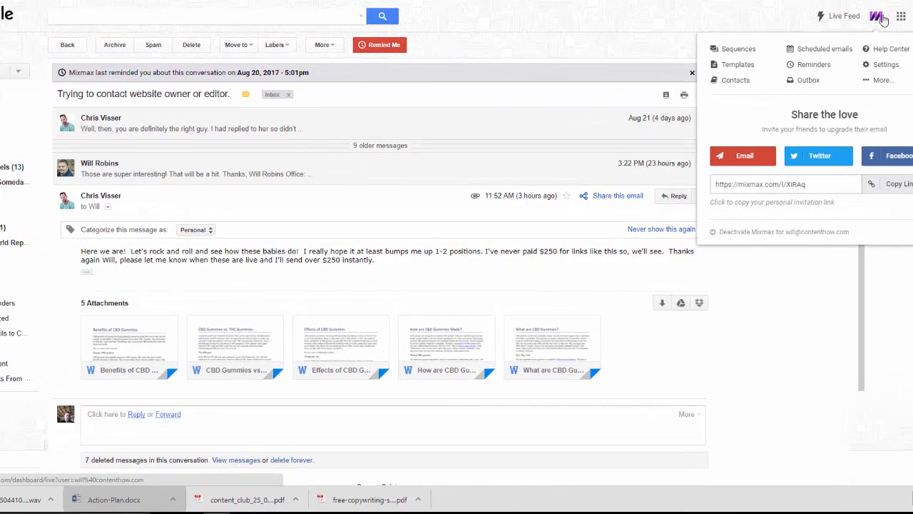
click(842, 16)
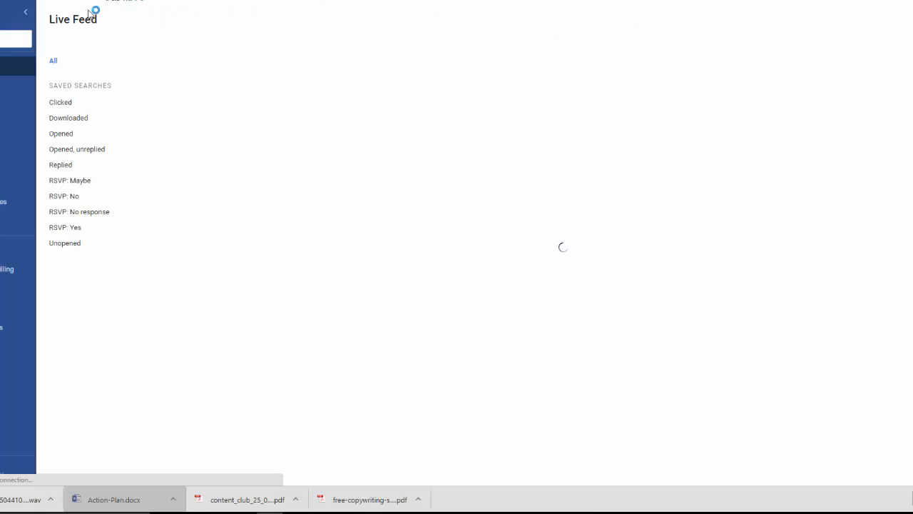
click(45, 1)
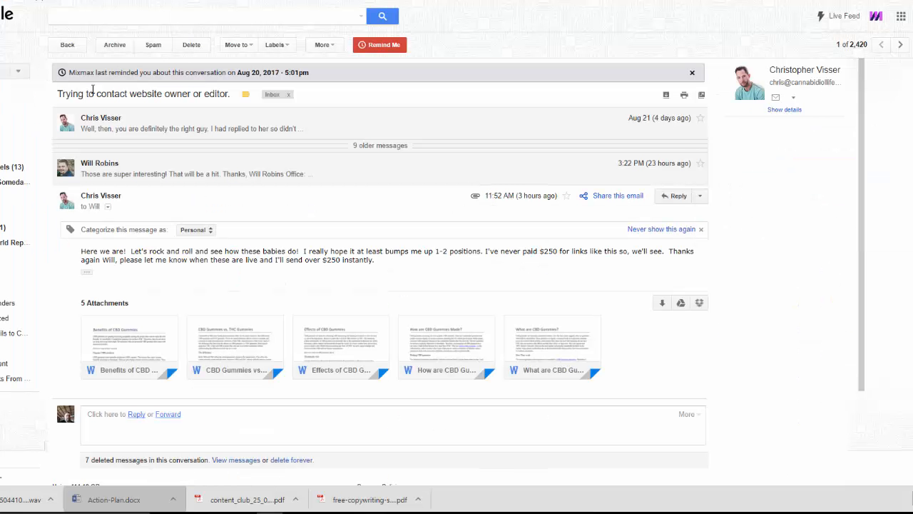
Step: Switch to the Google Docs document Benefits of CBD Gummies and copy its entire text
mouse_move(131, 355)
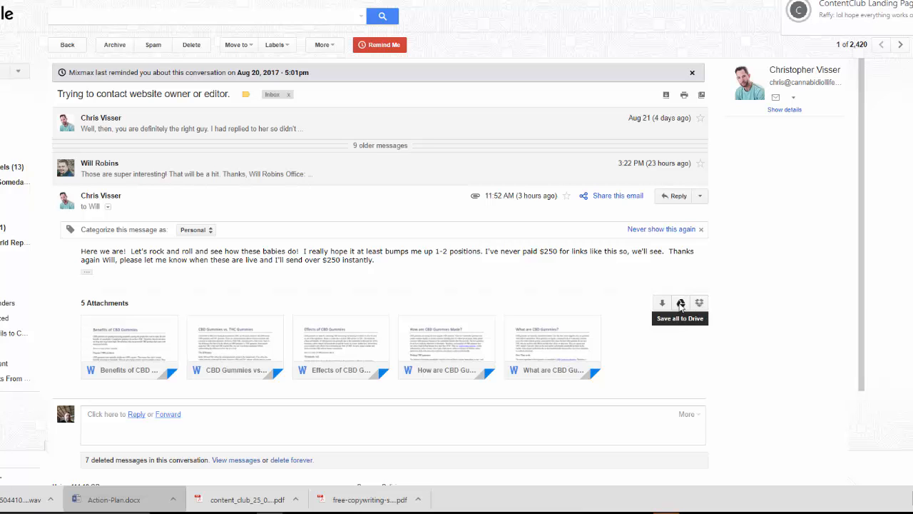
mouse_move(160, 322)
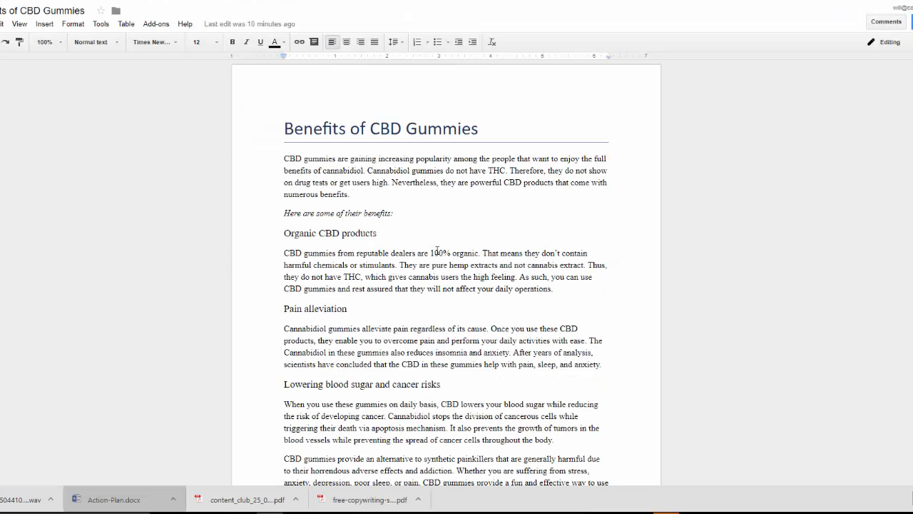
scroll(492, 136, down, 5)
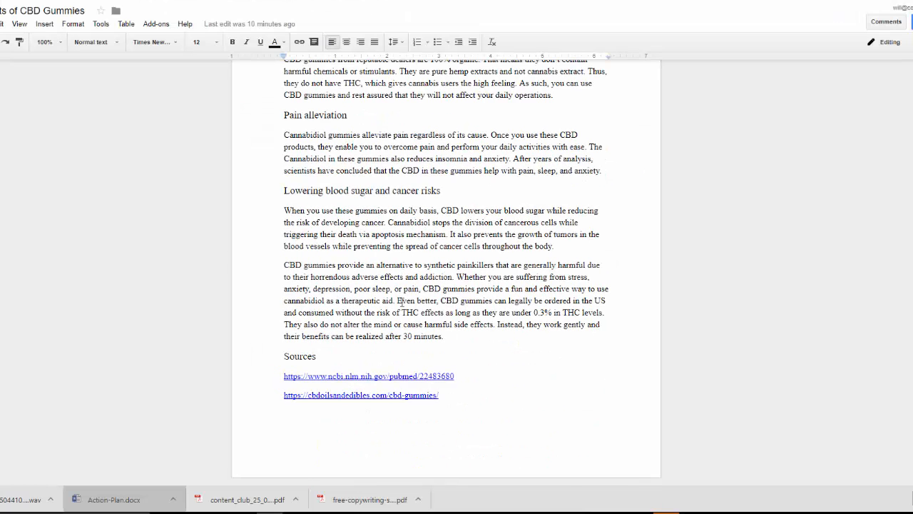
scroll(401, 303, up, 3)
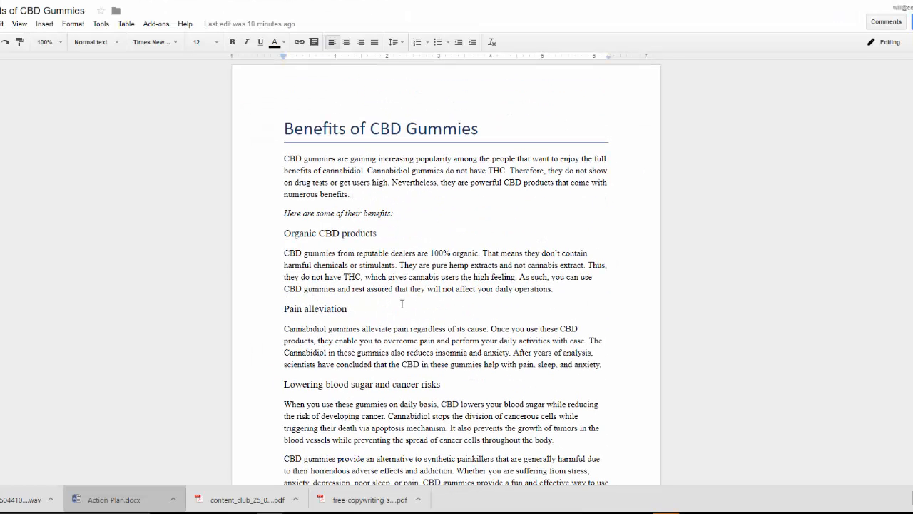
key(ctrl+a)
key(ctrl+c)
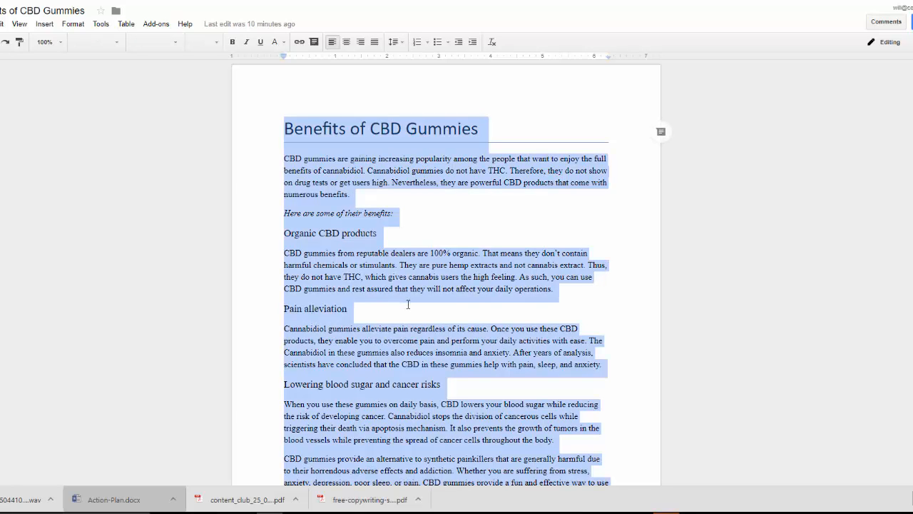
Step: Switch to the HTML Cleaner site and replace the demo content in the visual editor with the copied article
key(ctrl+Tab)
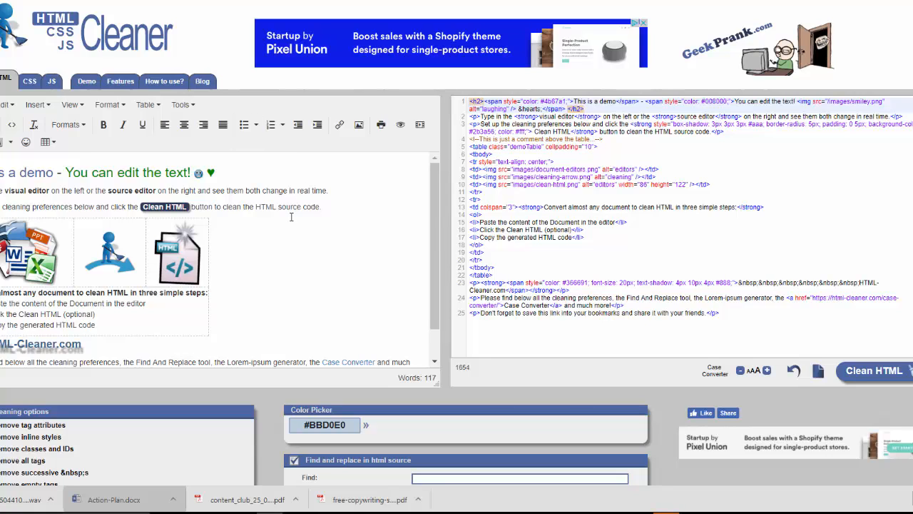
key(ctrl+a)
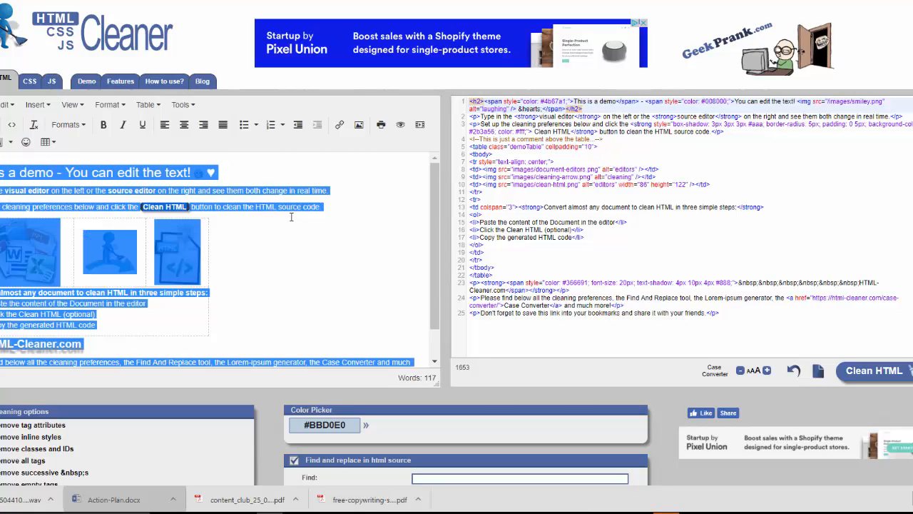
key(ctrl+v)
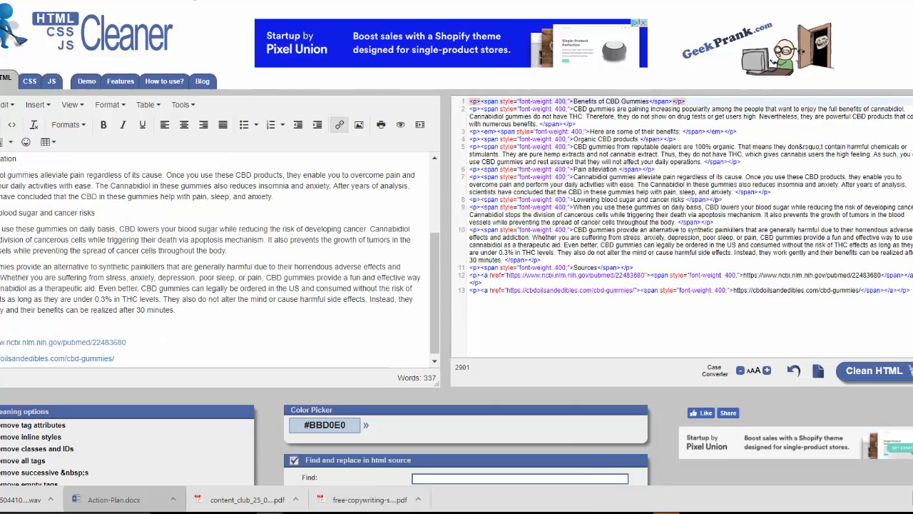
click(194, 0)
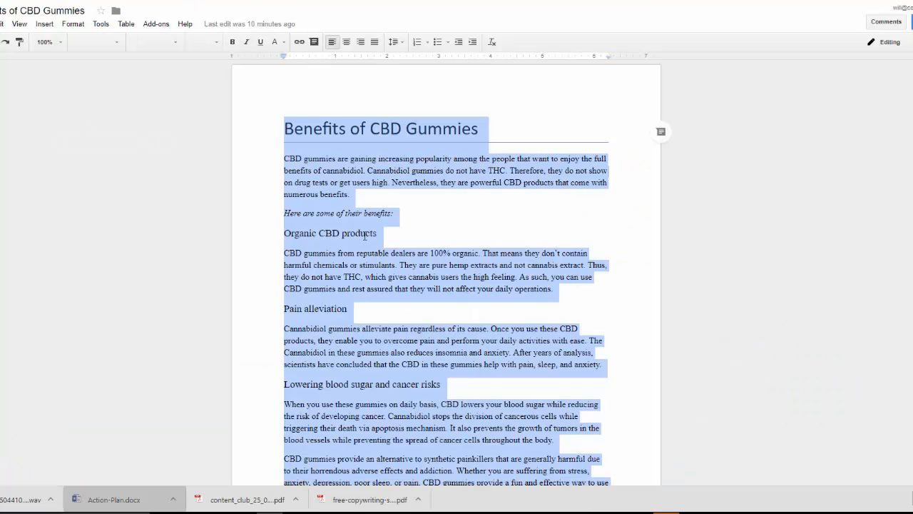
click(172, 0)
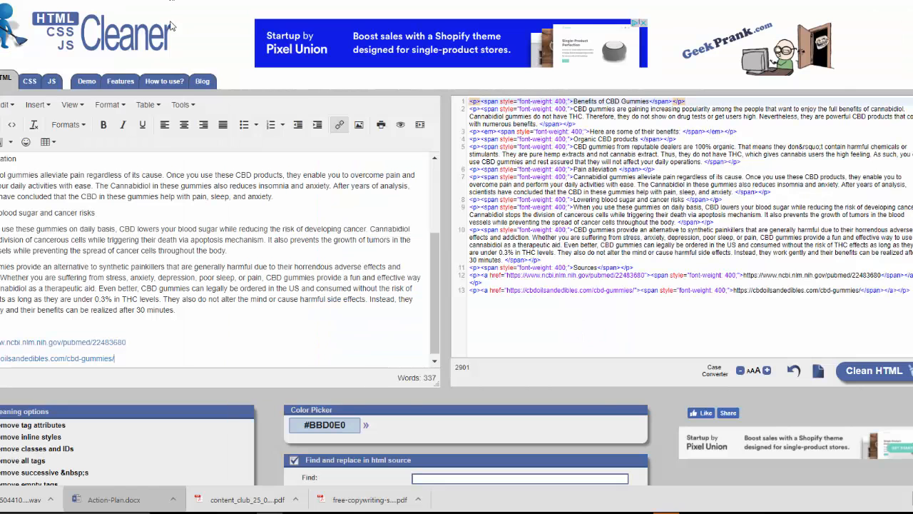
key(ctrl+a)
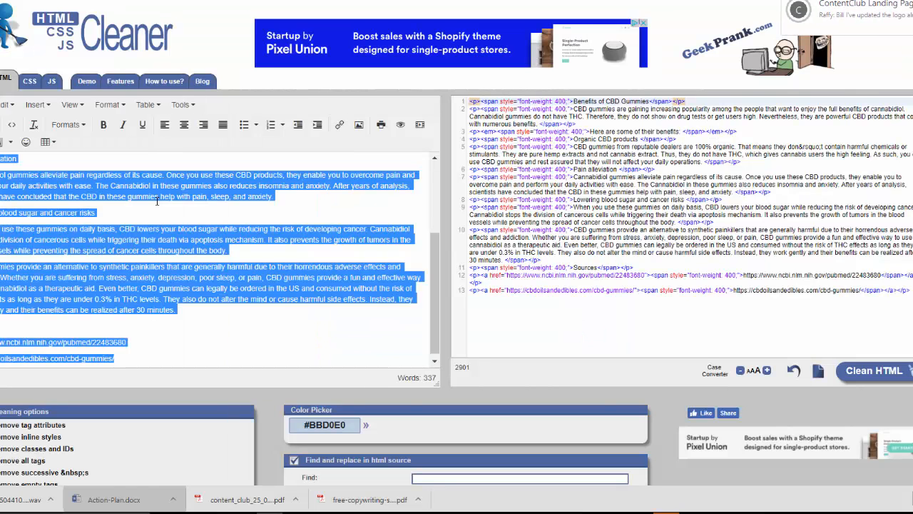
key(ctrl+v)
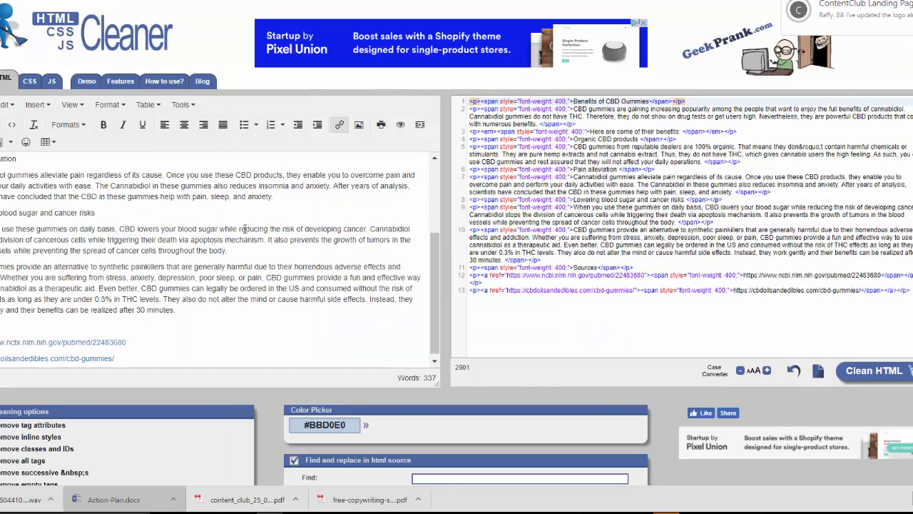
Step: Clean the article's HTML and copy the entire resulting source code
click(874, 370)
click(599, 312)
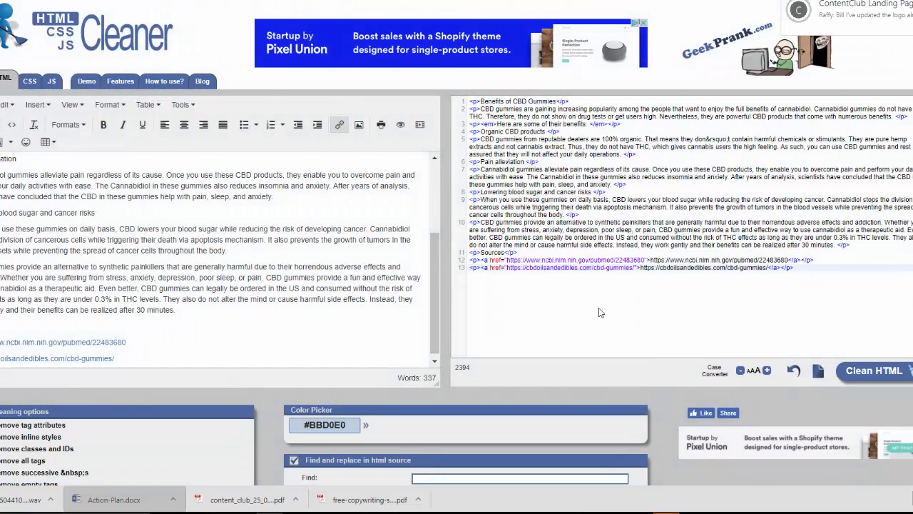
key(ctrl+a)
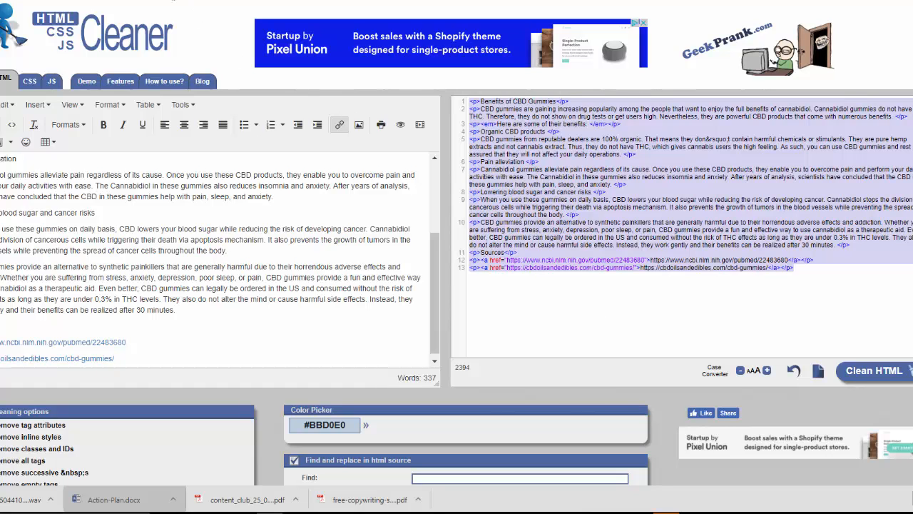
Step: Switch to the WordPress dashboard and start a new post
click(136, 1)
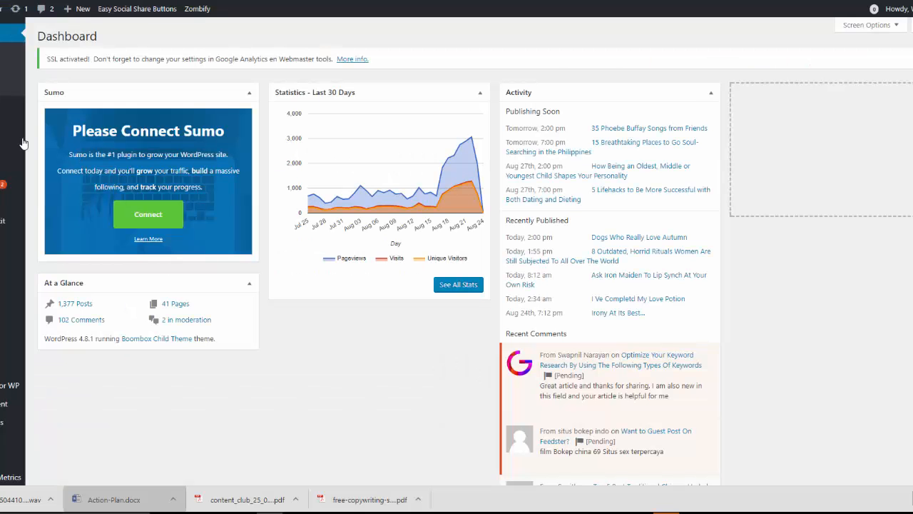
mouse_move(21, 130)
click(56, 147)
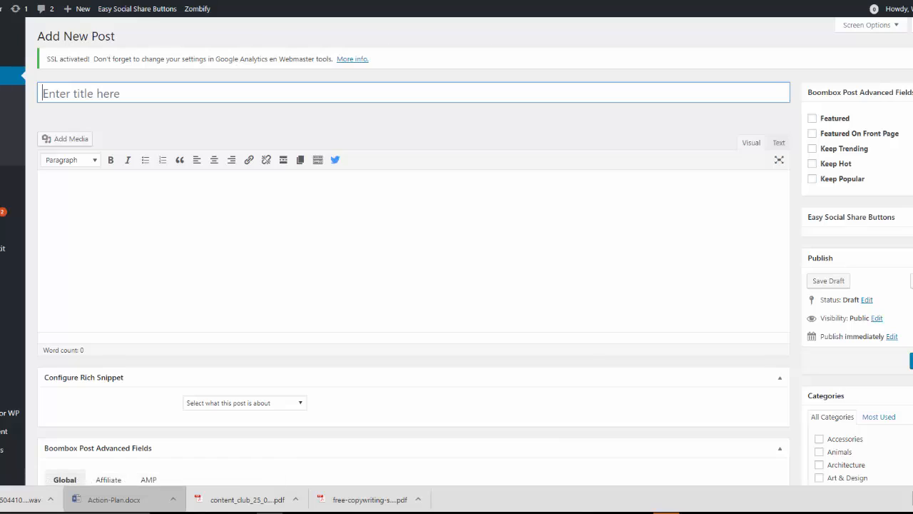
Step: Paste the cleaned HTML code into the new post's body in Text mode and return to the Visual mode
click(136, 1)
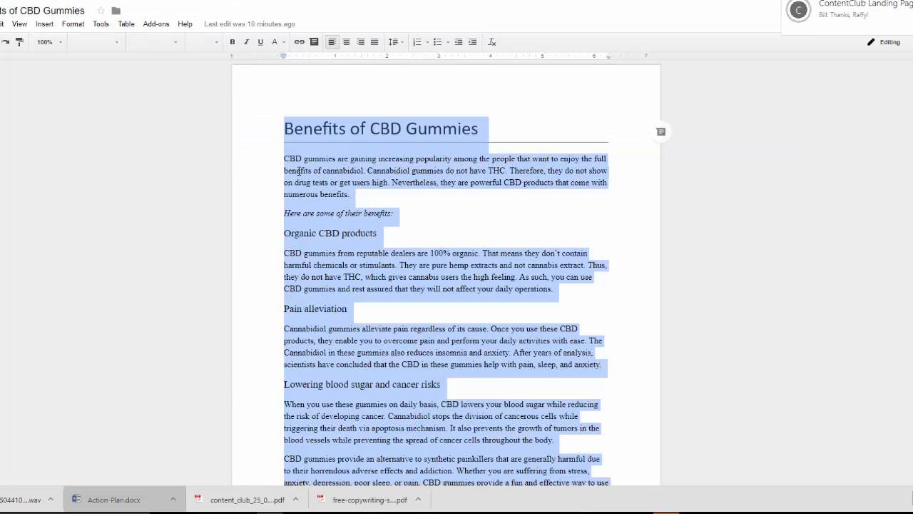
click(162, 1)
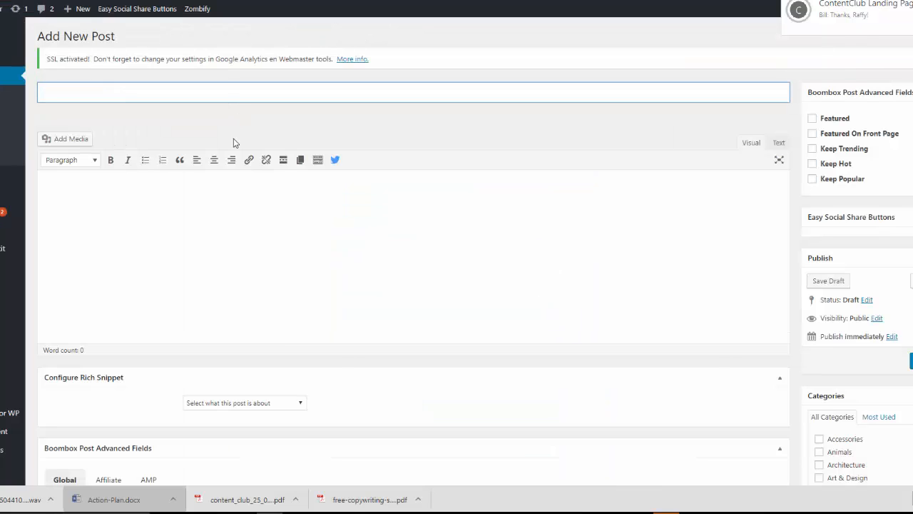
click(779, 142)
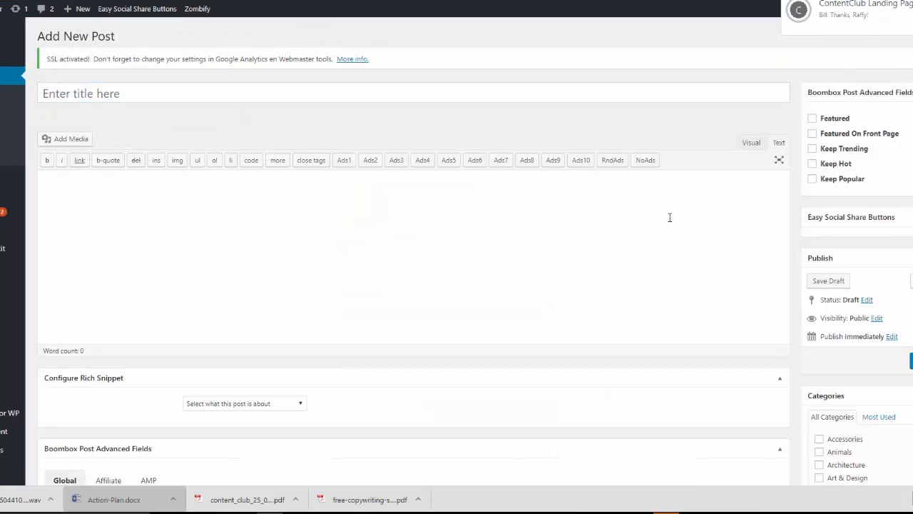
key(ctrl+v)
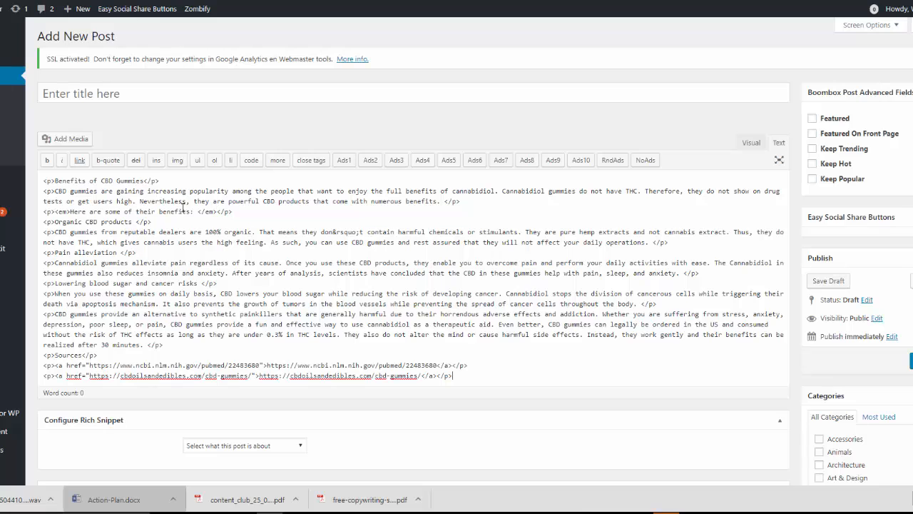
click(751, 143)
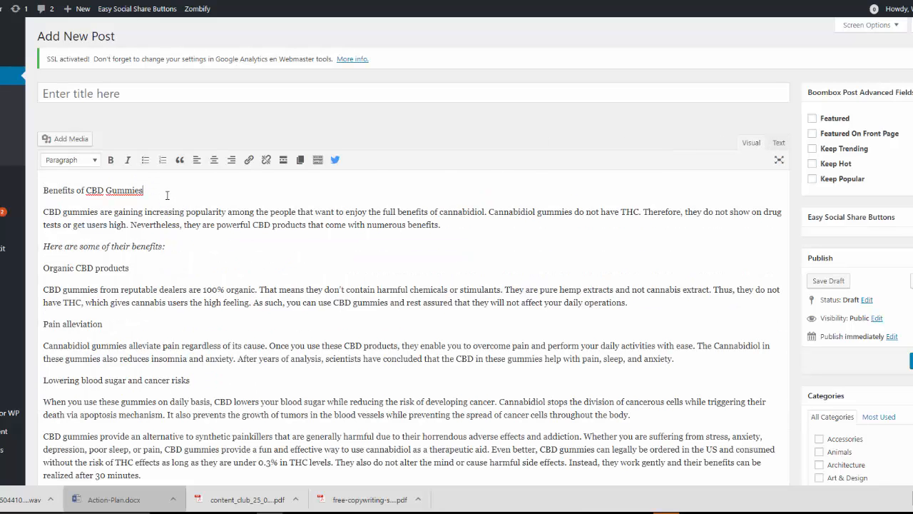
Step: Move the line Benefits of CBD Gummies from the body into the post title and delete the empty line left above the introduction
drag(170, 192, 30, 193)
key(ctrl+x)
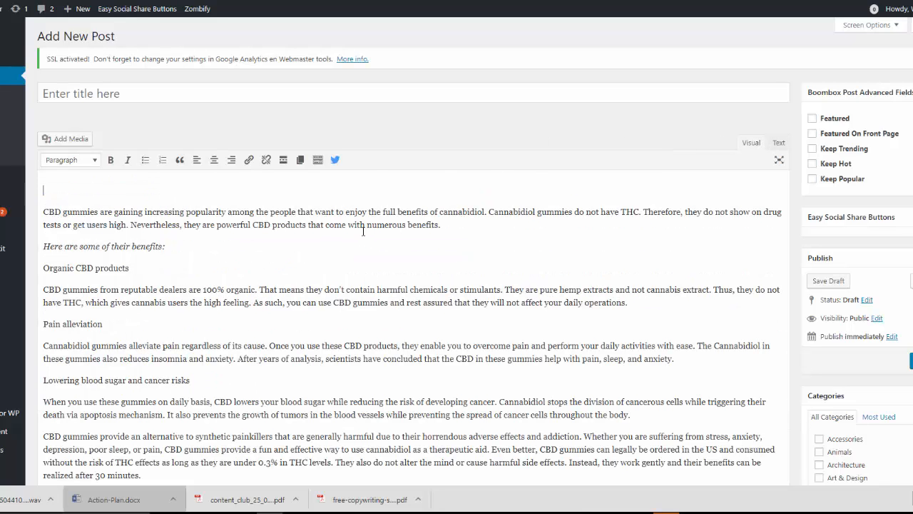
click(173, 89)
key(ctrl+v)
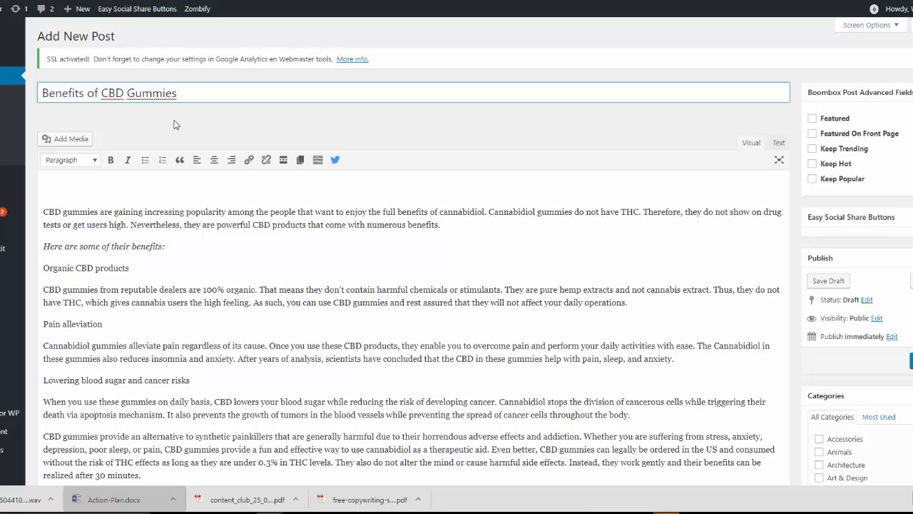
click(42, 212)
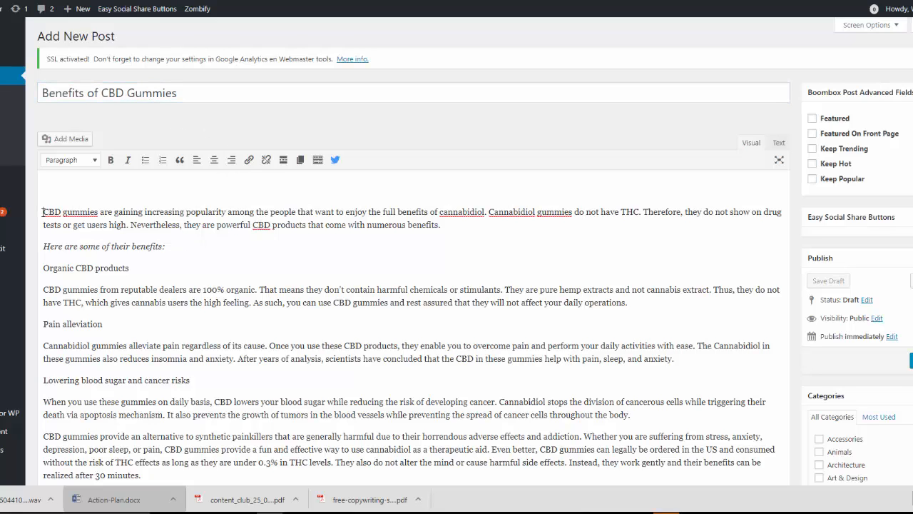
key(BackSpace)
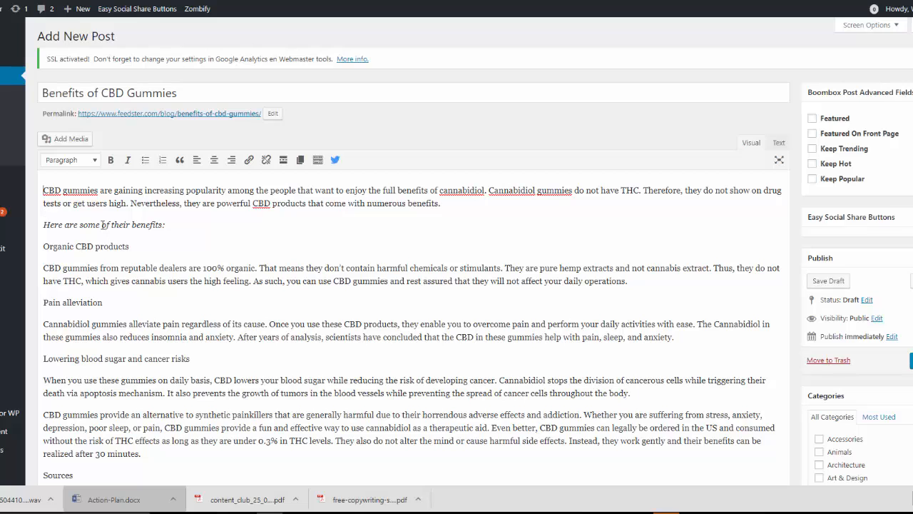
Step: Change the post's permalink slug to cbd-gummies-benefits
click(180, 226)
click(272, 113)
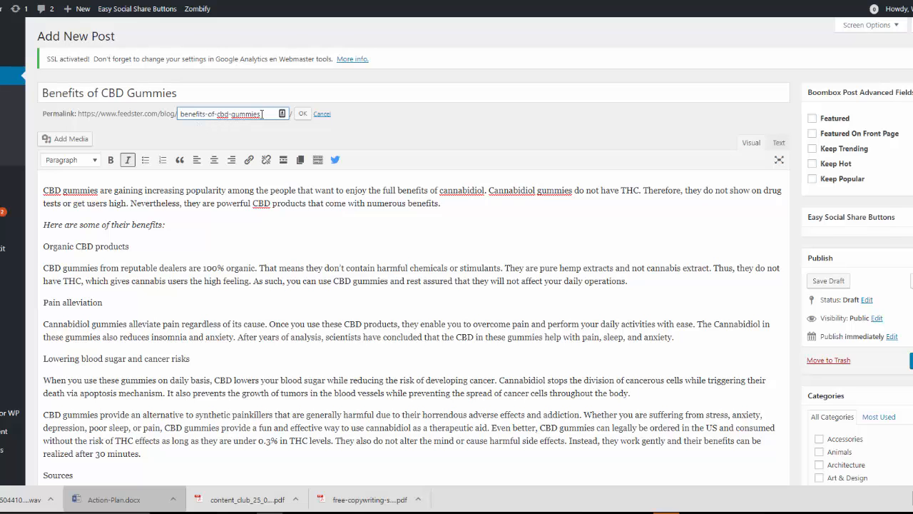
drag(262, 114, 177, 114)
text(c)
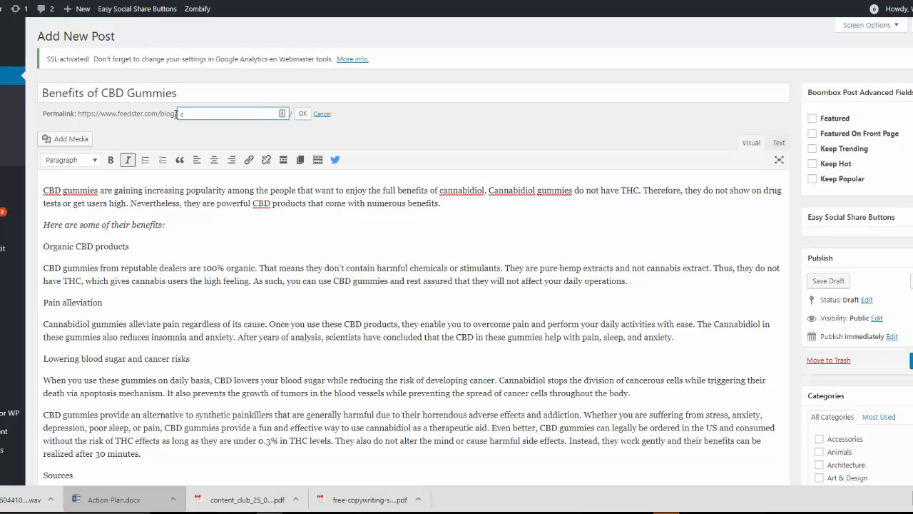
text(bd-gummies-benefits)
click(301, 114)
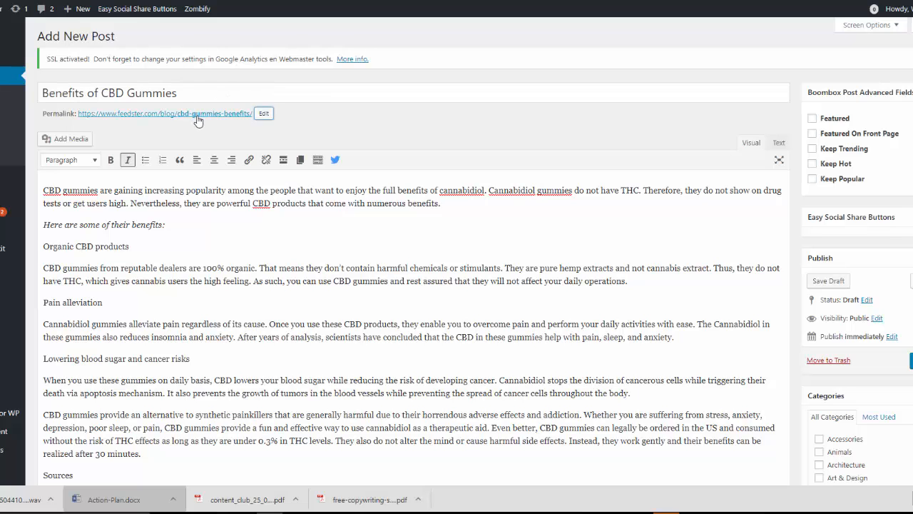
Step: Format the subheading Organic CBD products as Heading 2
click(200, 228)
click(130, 248)
click(82, 163)
click(98, 238)
Step: Format the subheadings Pain alleviation and Lowering blood sugar and cancer risks as Heading 2
scroll(137, 214, down, 2)
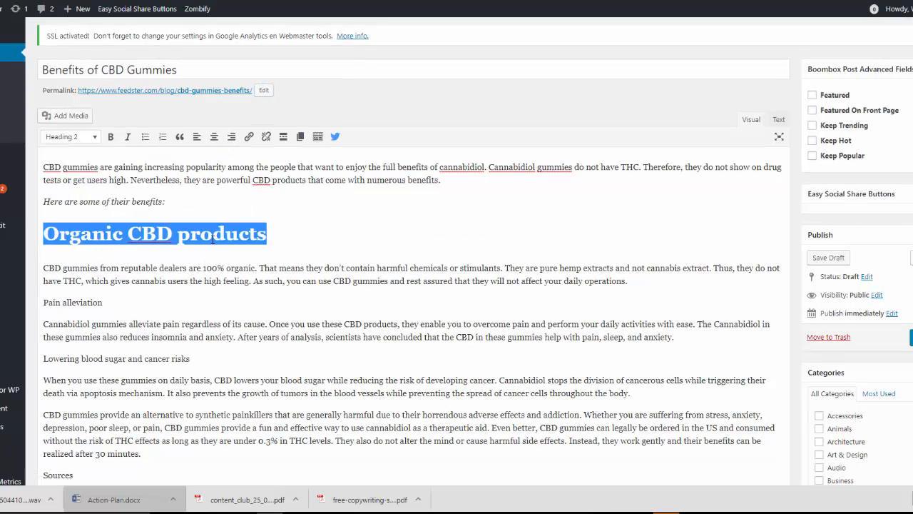
click(137, 176)
click(69, 57)
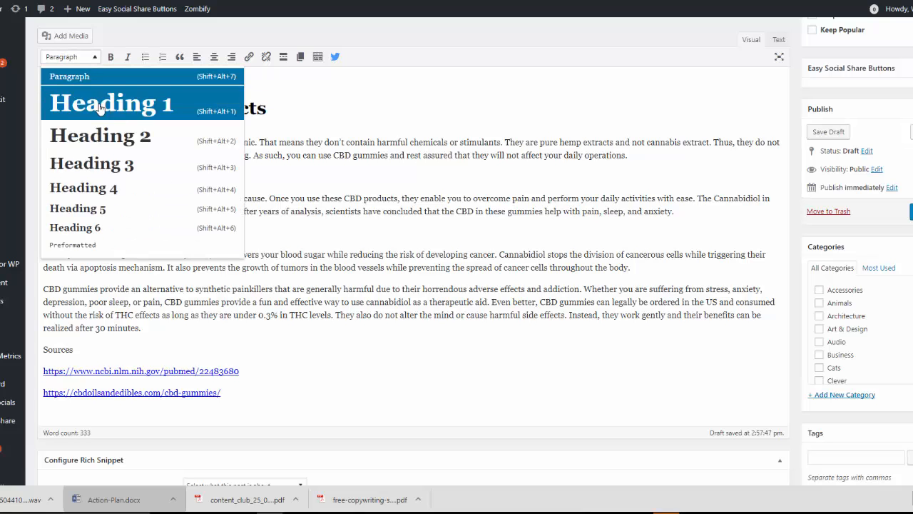
click(102, 135)
click(208, 256)
click(70, 57)
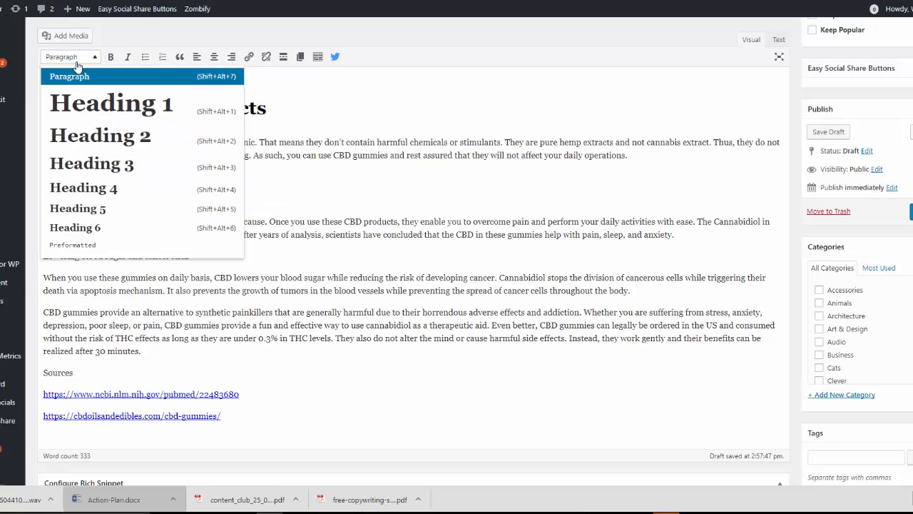
click(102, 135)
scroll(258, 175, down, 2)
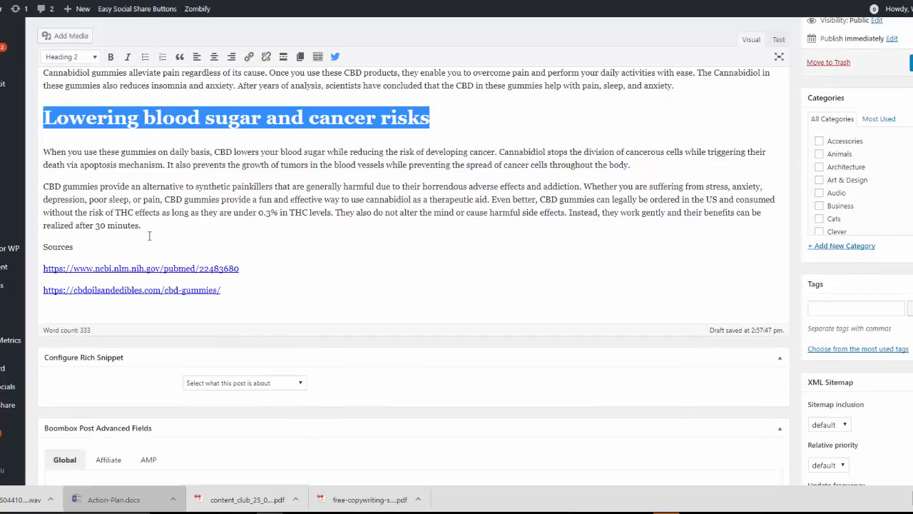
Step: Make the Sources line above the reference links bold
click(136, 257)
click(119, 245)
drag(119, 245, 35, 249)
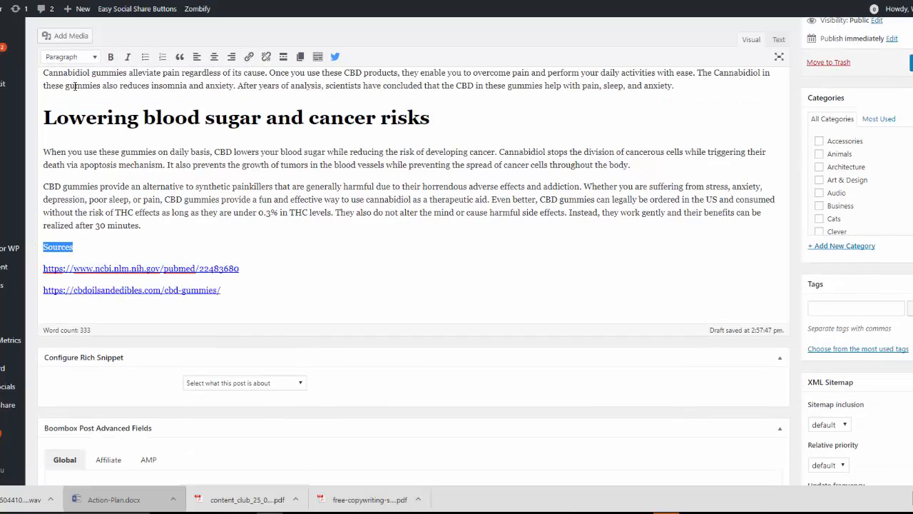
click(110, 57)
Step: Add "rel=follow" to the opening anchor tag of the ncbi.nlm.nih.gov source link in the post's HTML
click(274, 270)
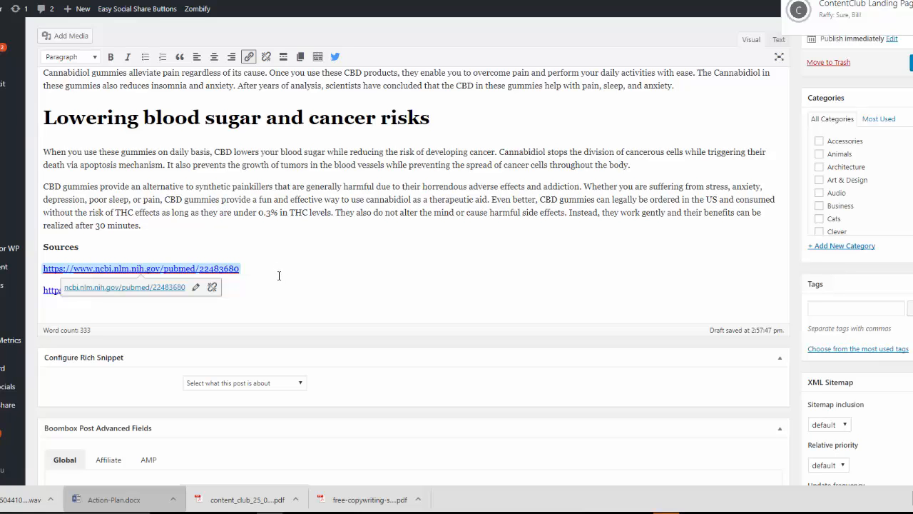
click(779, 39)
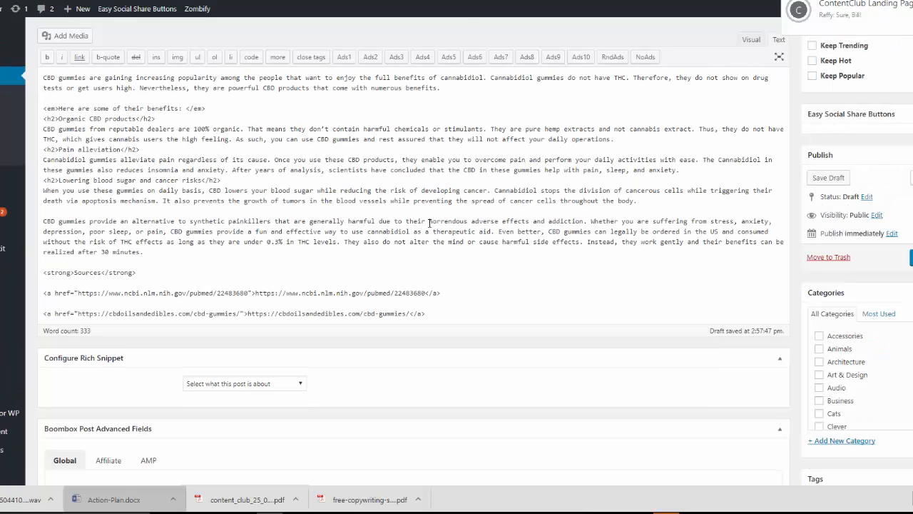
scroll(321, 243, down, 2)
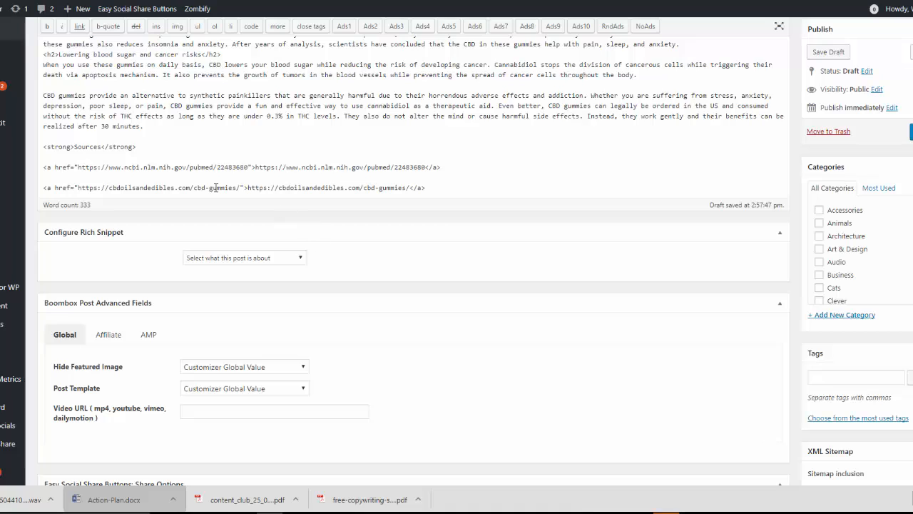
click(252, 167)
text("rel)
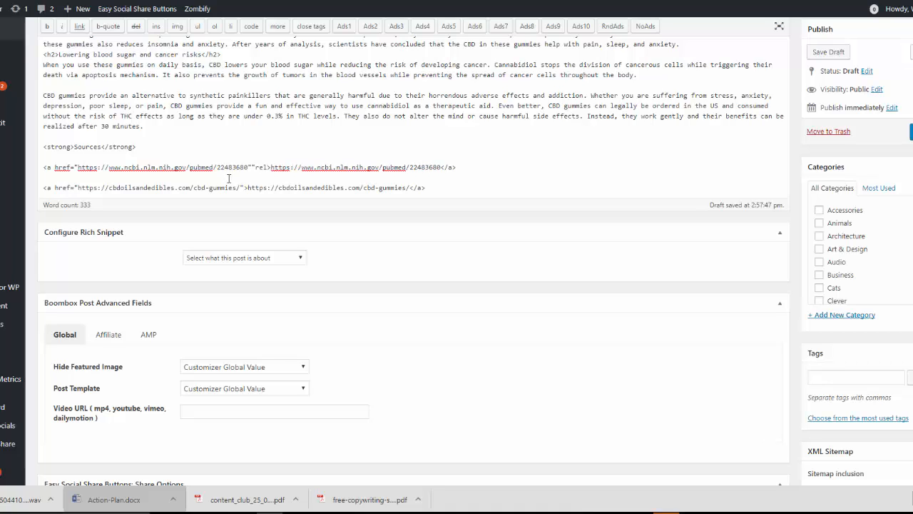
text(=)
text(follow)
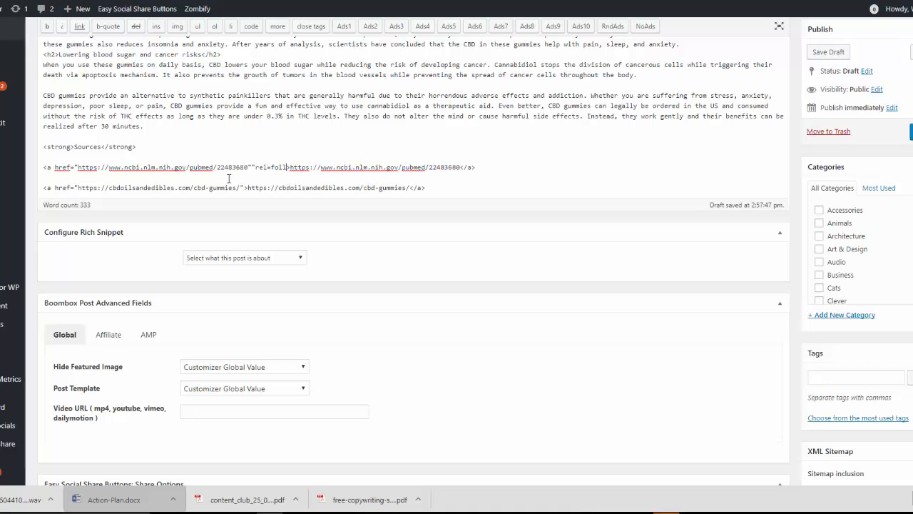
text(">)
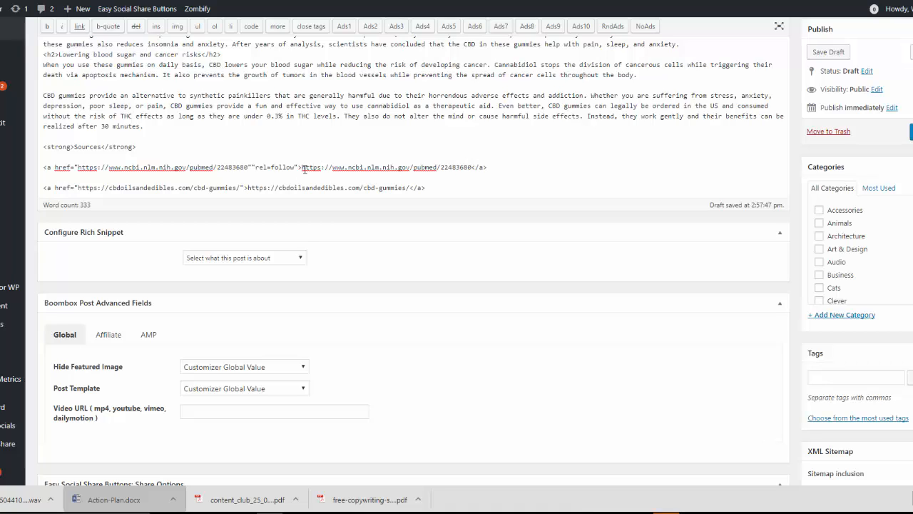
Step: Copy the "rel=follow" text into the opening anchor tag of the cbdoilsandedibles.com source link
drag(297, 167, 253, 168)
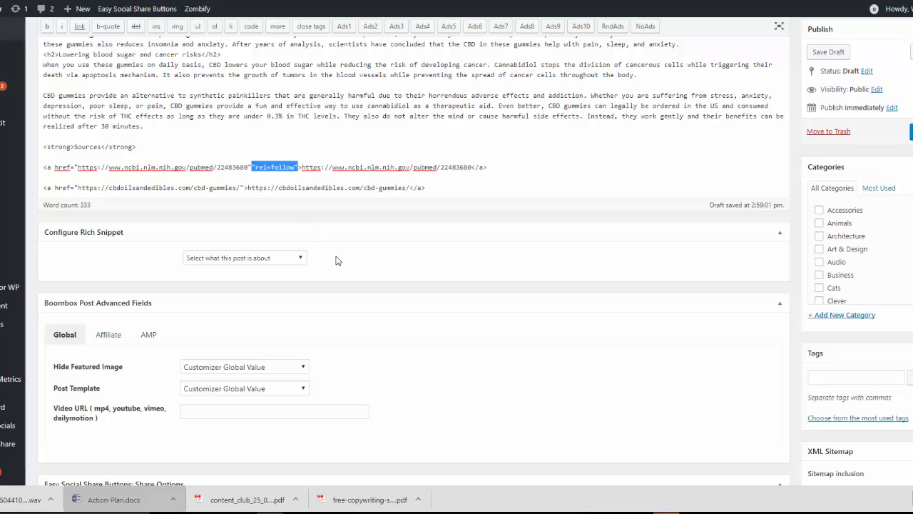
click(245, 189)
text("rel=follow")
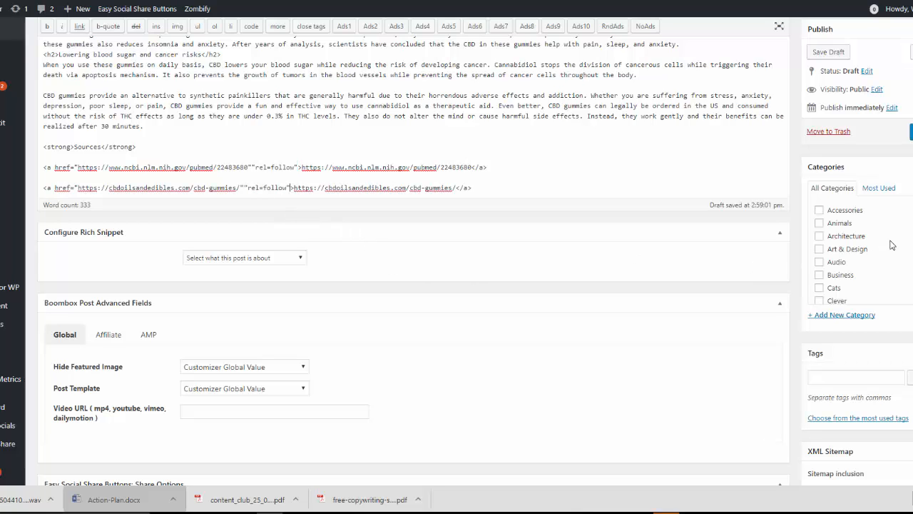
Step: Mark the post as Featured and Keep Hot in the Boombox post options
scroll(811, 246, up, 4)
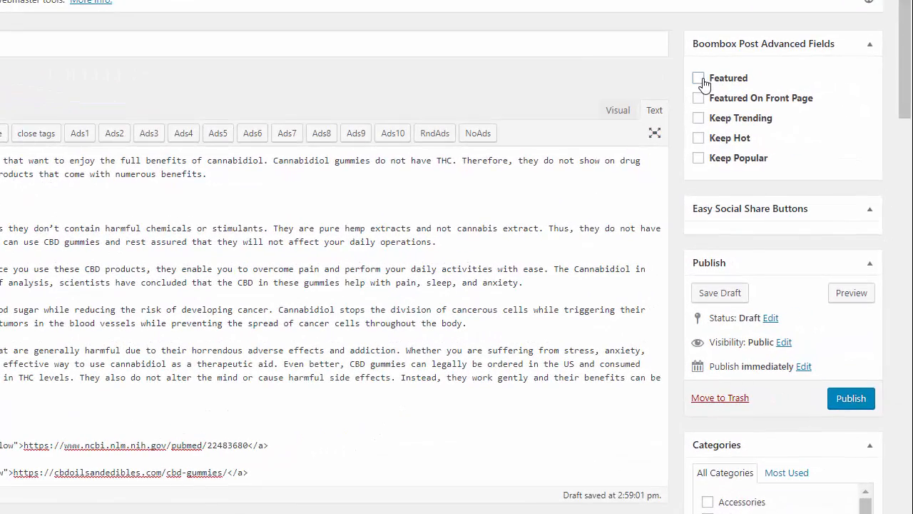
click(786, 109)
click(699, 139)
scroll(815, 265, down, 2)
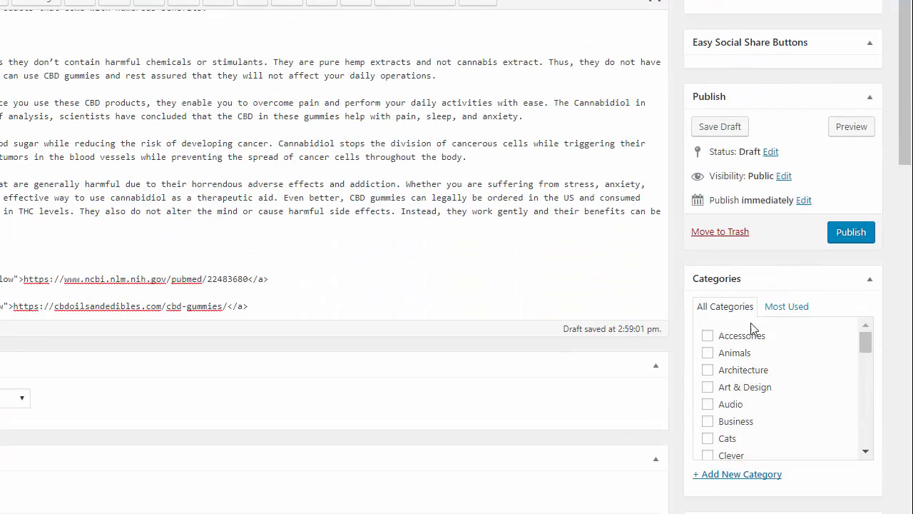
scroll(759, 89, up, 2)
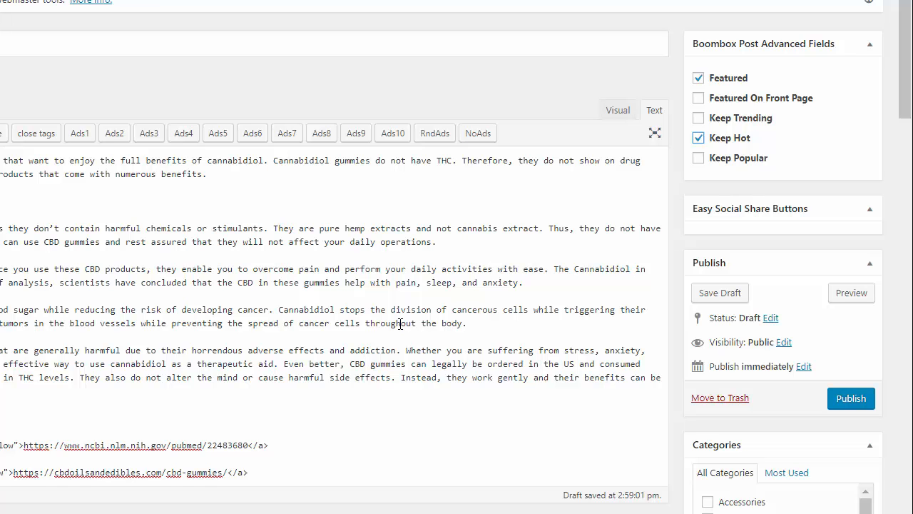
scroll(804, 375, down, 3)
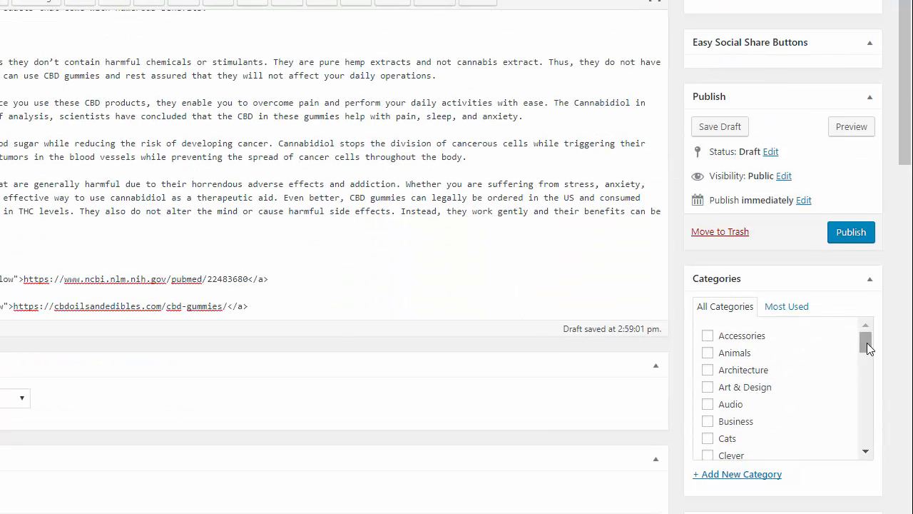
drag(867, 343, 871, 428)
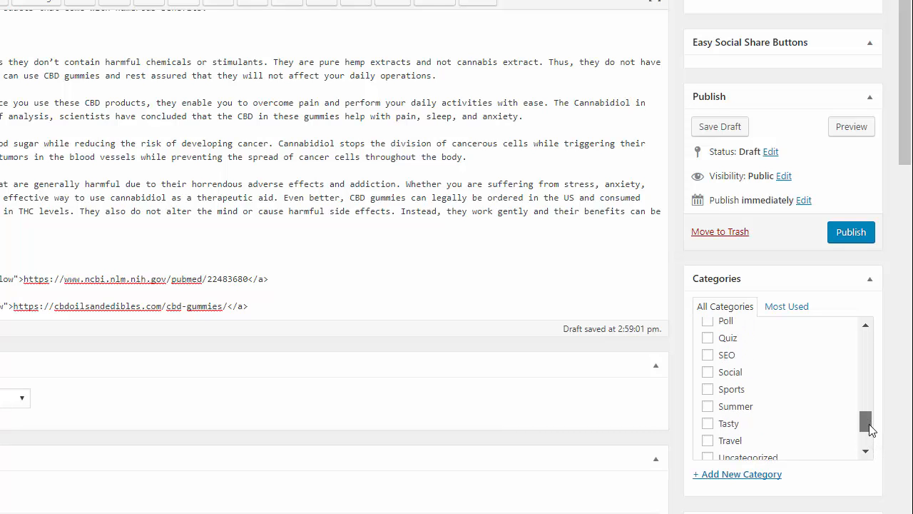
click(708, 423)
scroll(864, 325, up, 5)
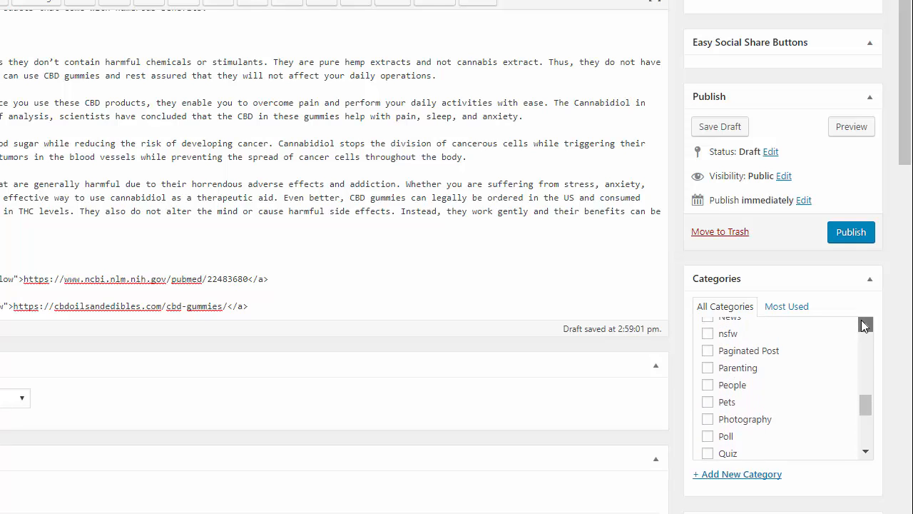
scroll(864, 325, up, 2)
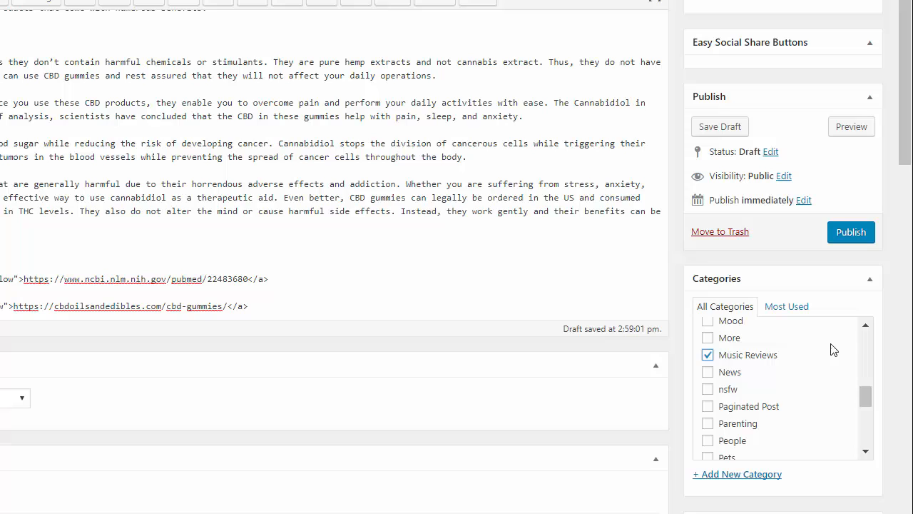
click(865, 324)
click(866, 324)
click(707, 412)
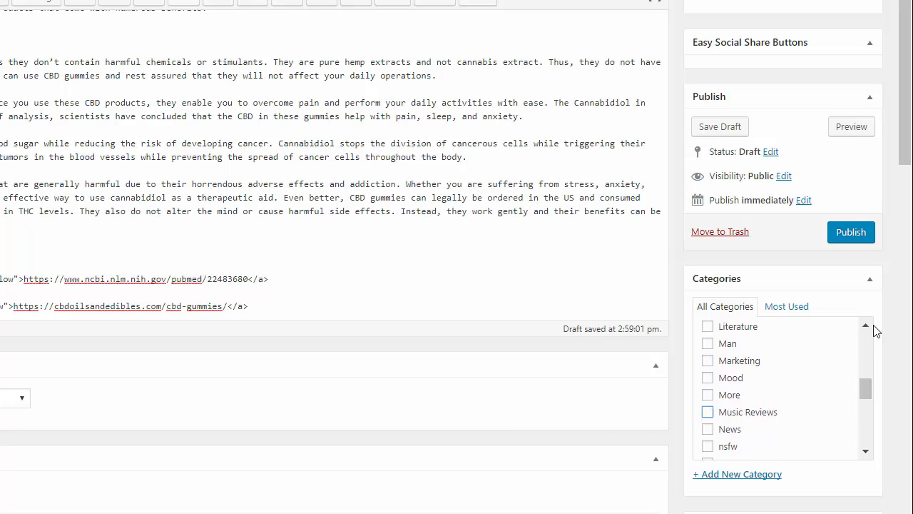
Step: Assign the post to the Marketing and Lifestyle categories
click(706, 361)
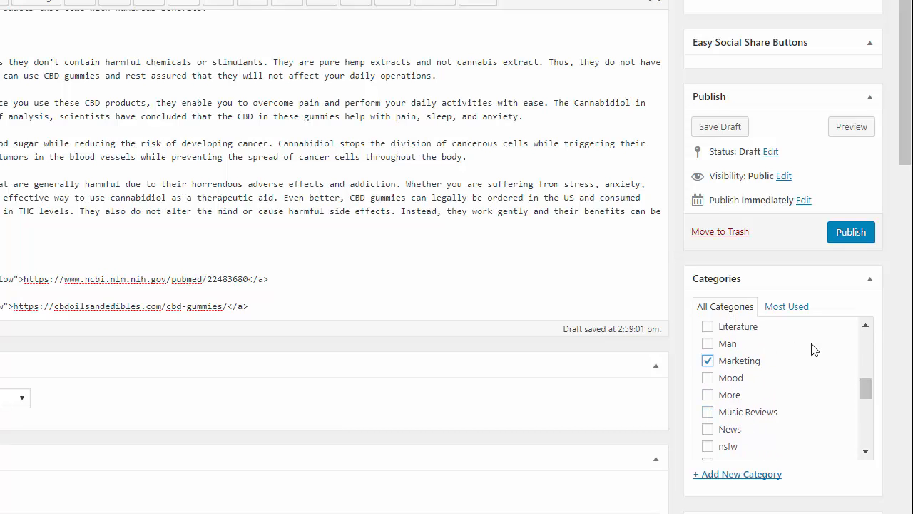
click(866, 324)
click(866, 325)
click(865, 325)
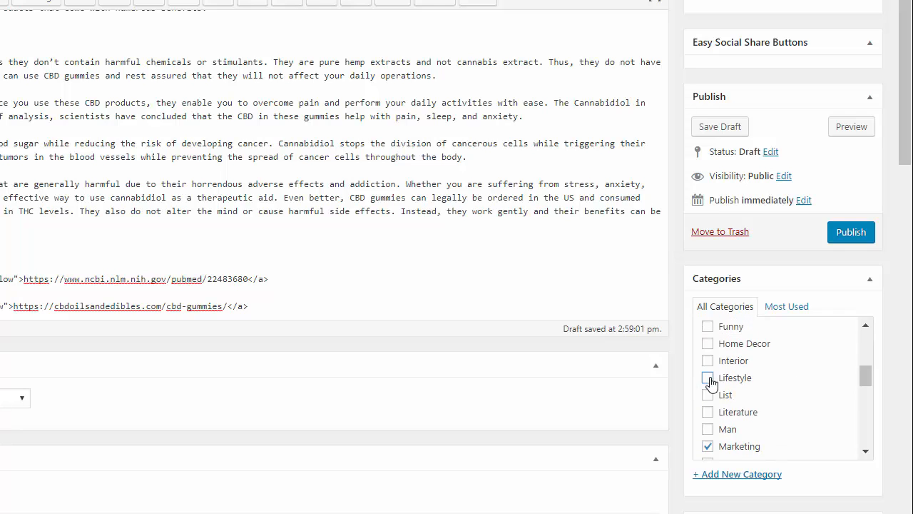
click(708, 378)
Step: Assign the post to the Clever and Business categories as well
click(866, 325)
click(866, 325)
click(866, 324)
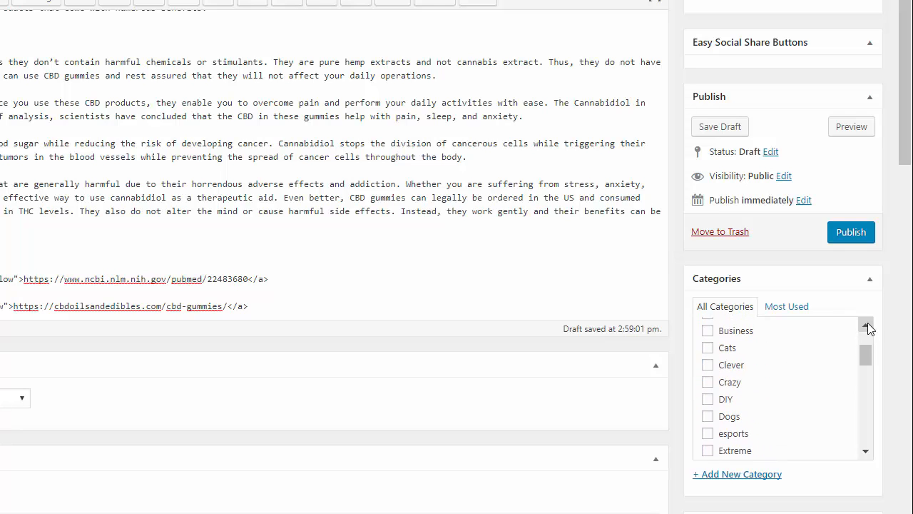
click(866, 325)
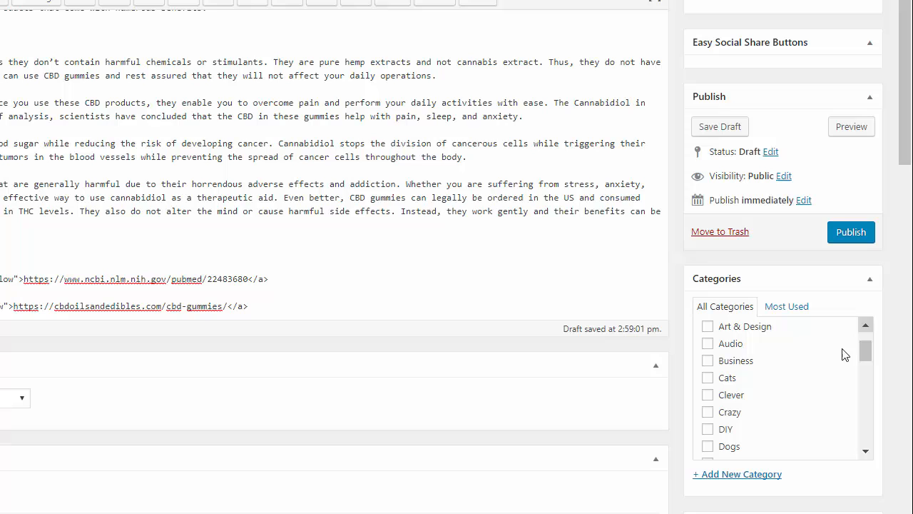
click(707, 396)
click(708, 360)
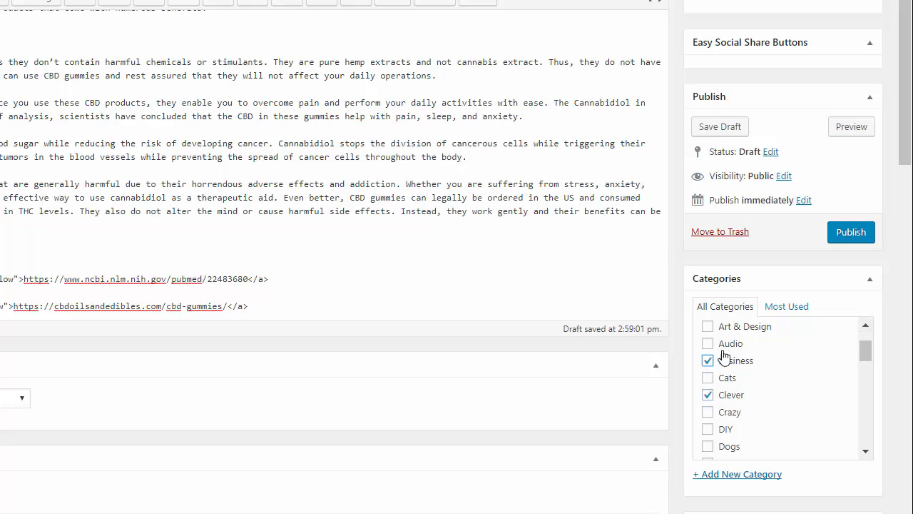
click(865, 327)
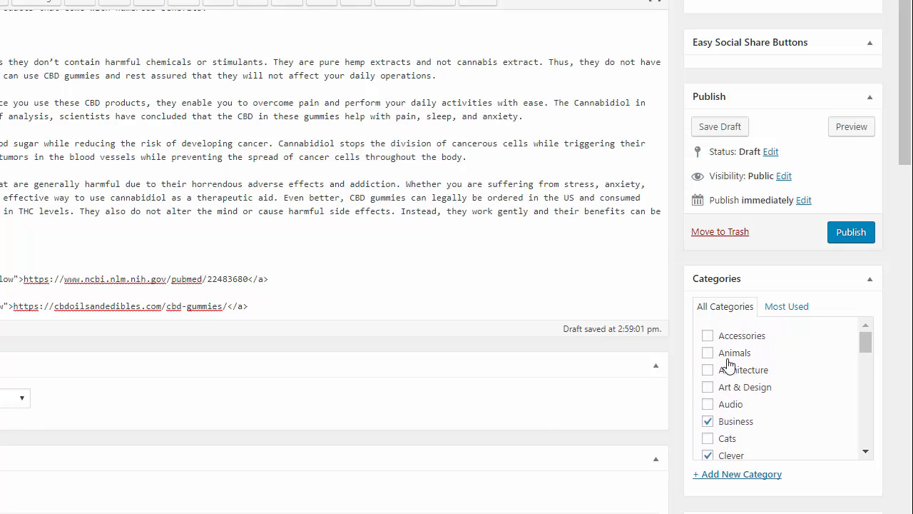
Step: Add the tags cbd gummies and benefits of cbd gummies to the post
scroll(672, 424, down, 5)
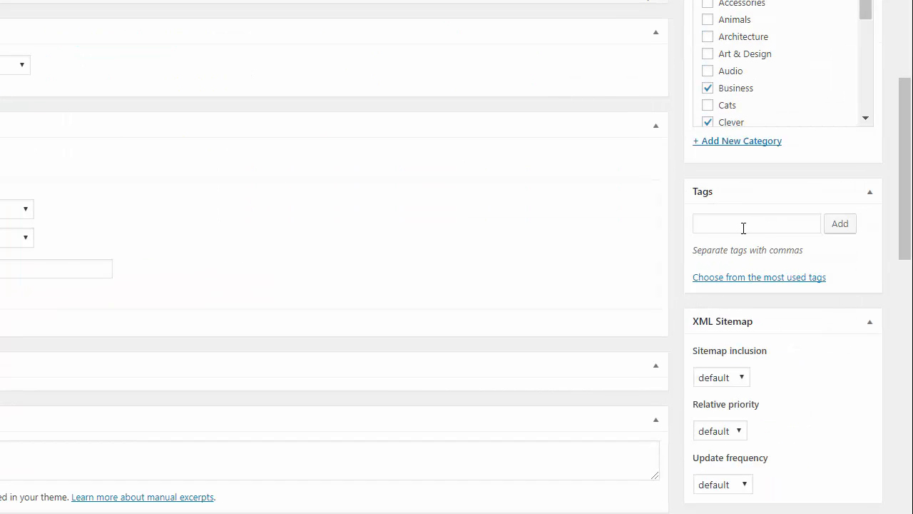
click(743, 228)
text(cd)
key(BackSpace)
text(bd)
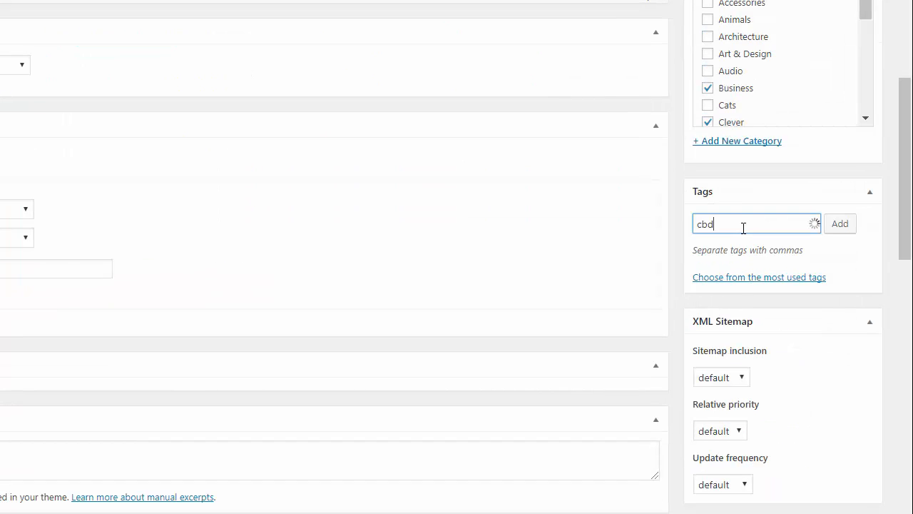
text( dummies, benef)
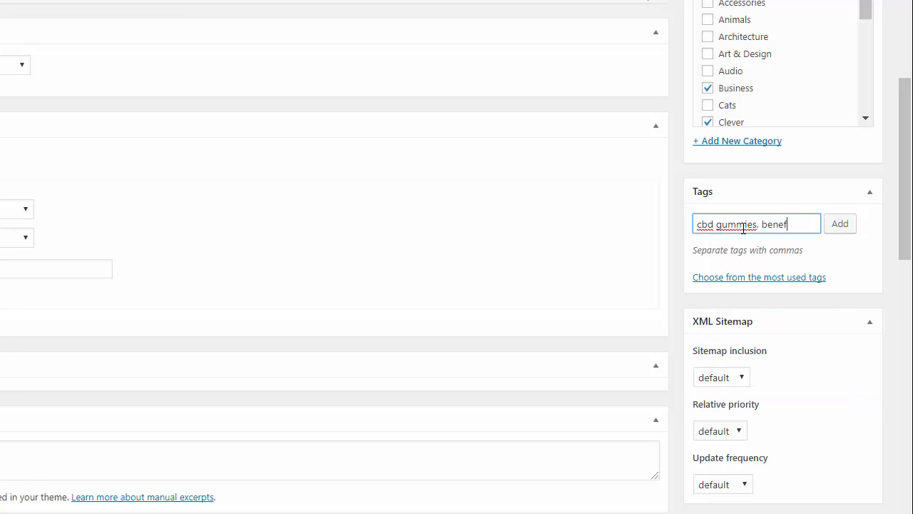
text(its of cbd s)
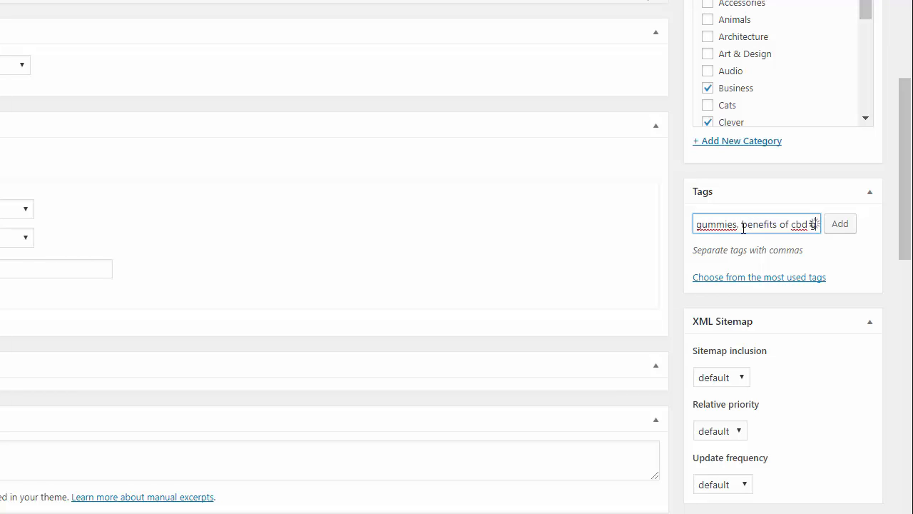
text(ummies,)
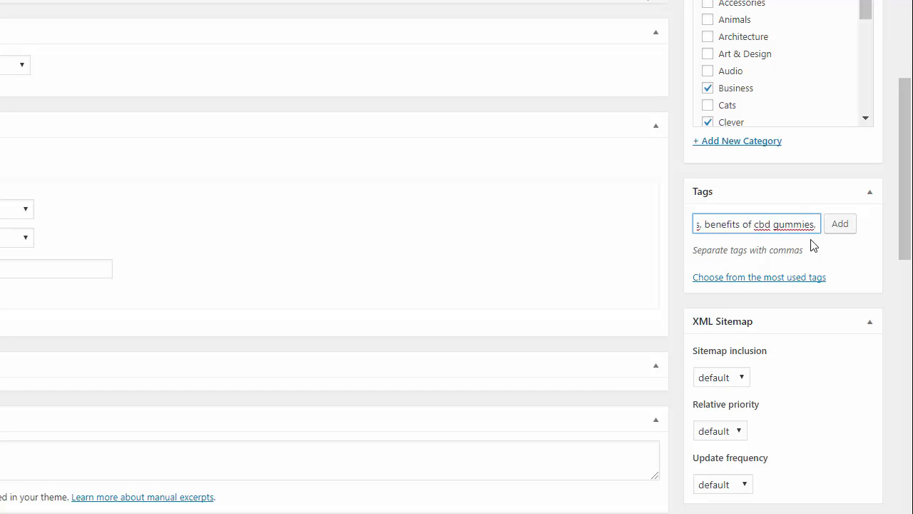
click(842, 225)
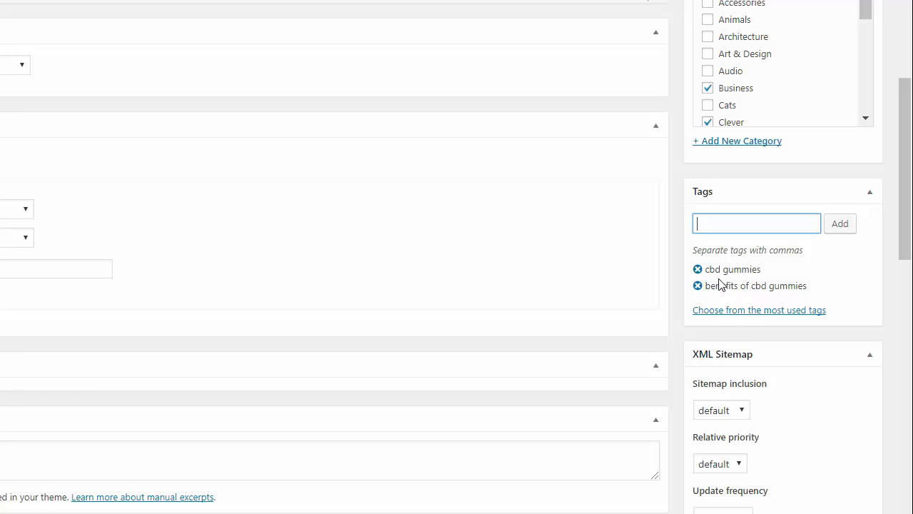
Step: Set the post's Google News genre to Blog
scroll(809, 387, down, 5)
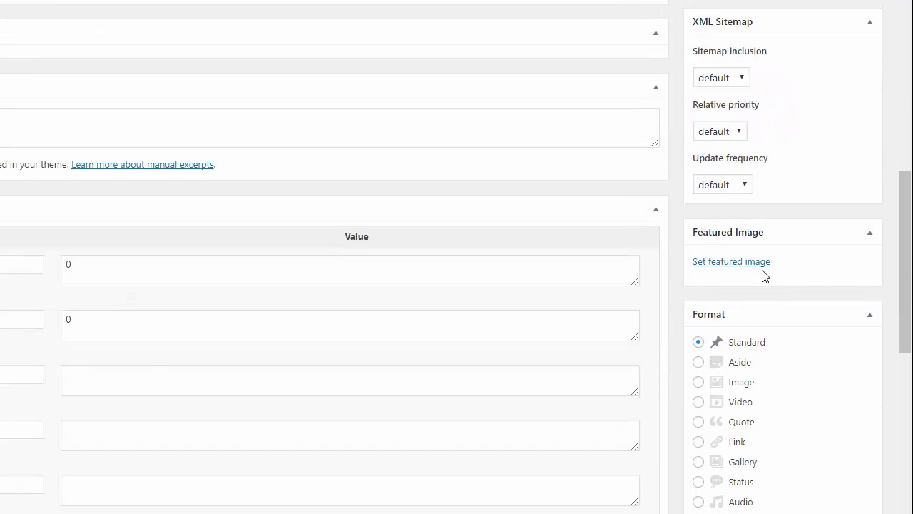
scroll(765, 276, down, 3)
click(709, 459)
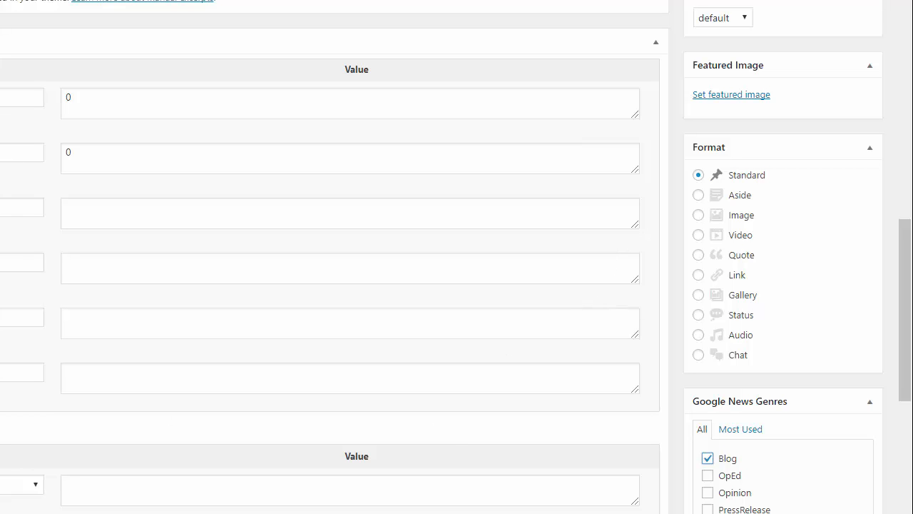
Step: Collapse the Custom Fields section and review the remaining post settings and the finished content
click(656, 42)
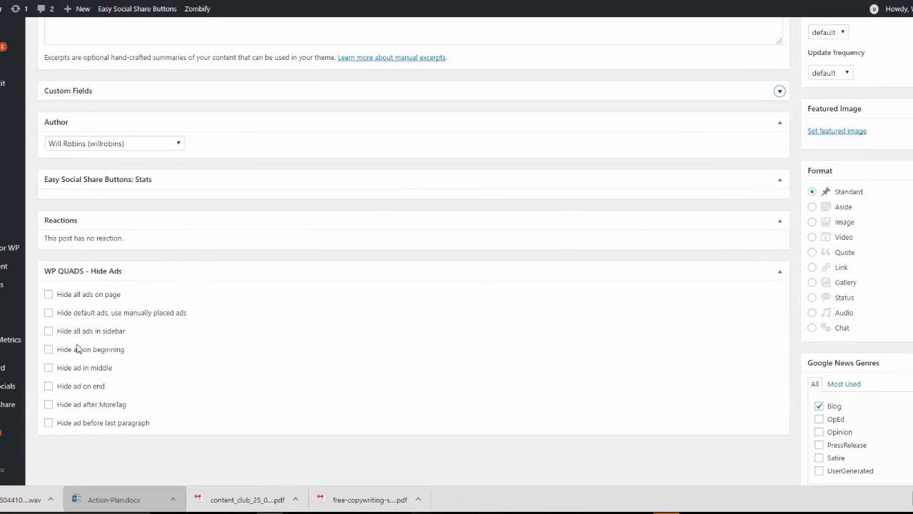
scroll(760, 350, down, 3)
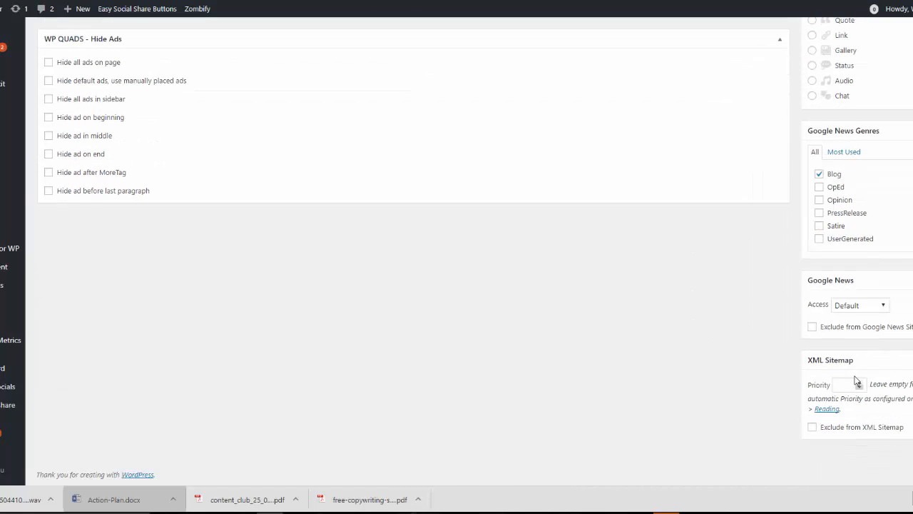
scroll(805, 329, up, 7)
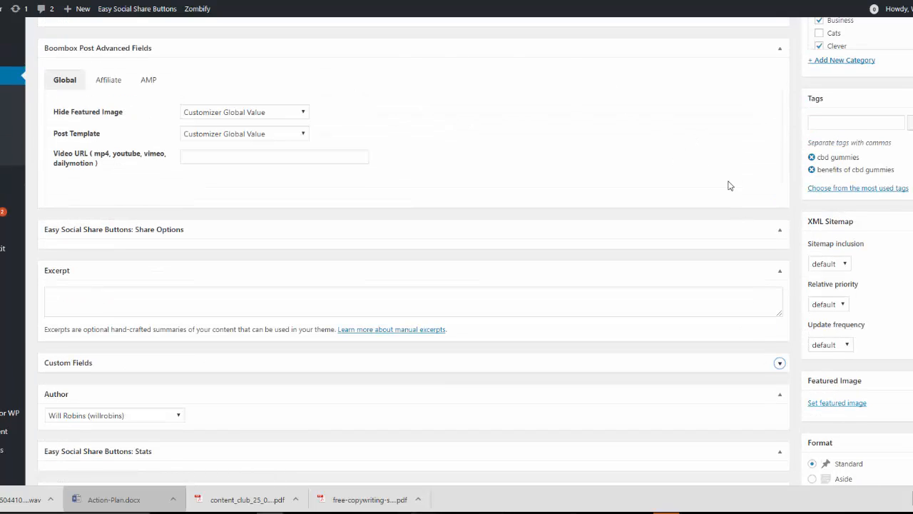
scroll(729, 185, up, 7)
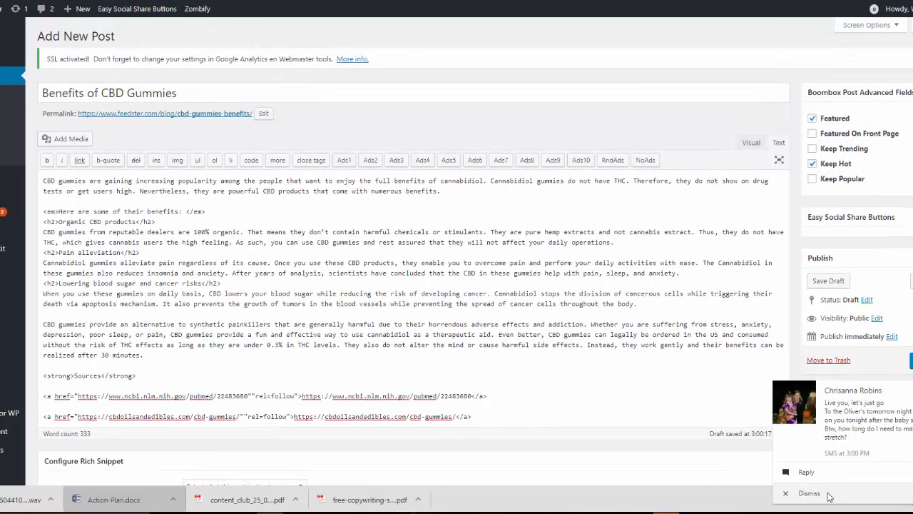
Step: Dismiss the message notification, view the post's publish date scheduling fields, and leave them without scheduling the post
click(829, 494)
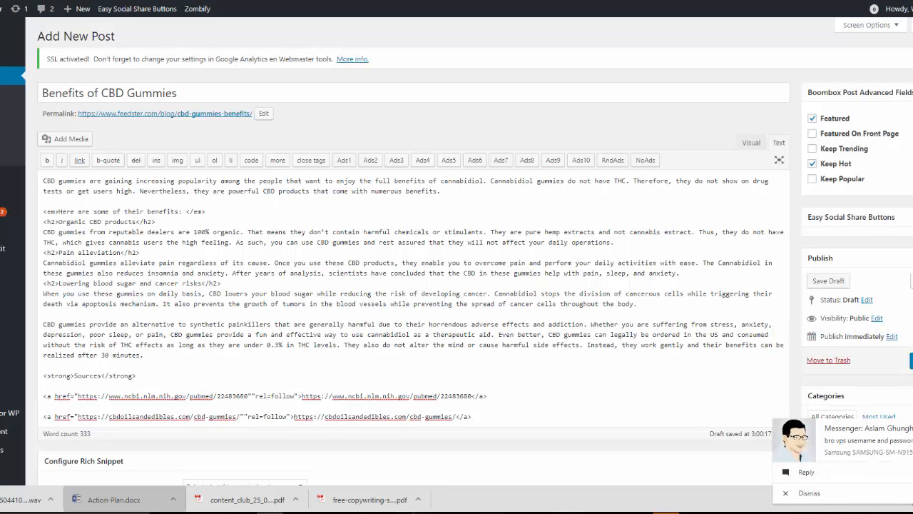
click(892, 336)
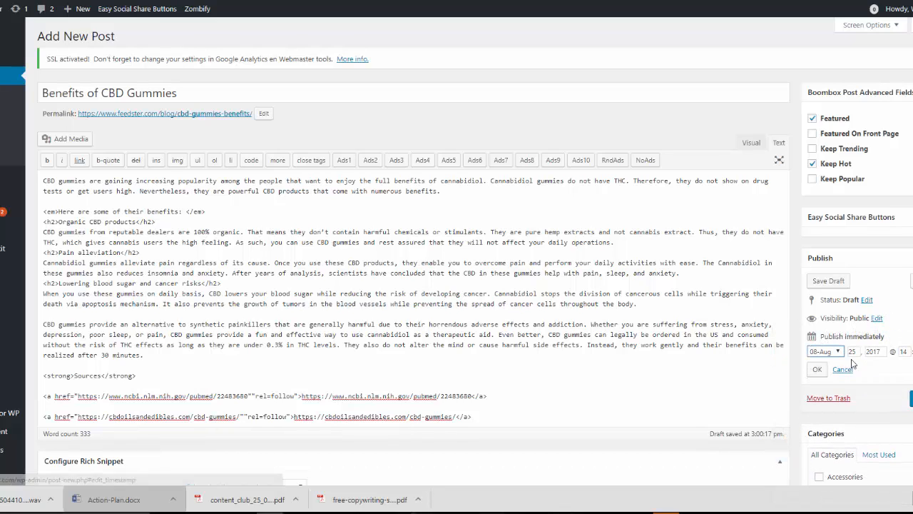
click(842, 370)
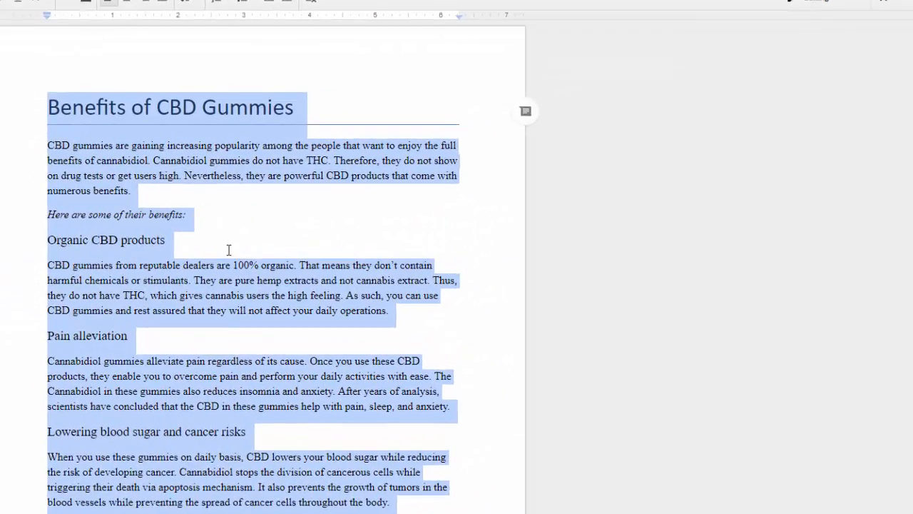
click(294, 236)
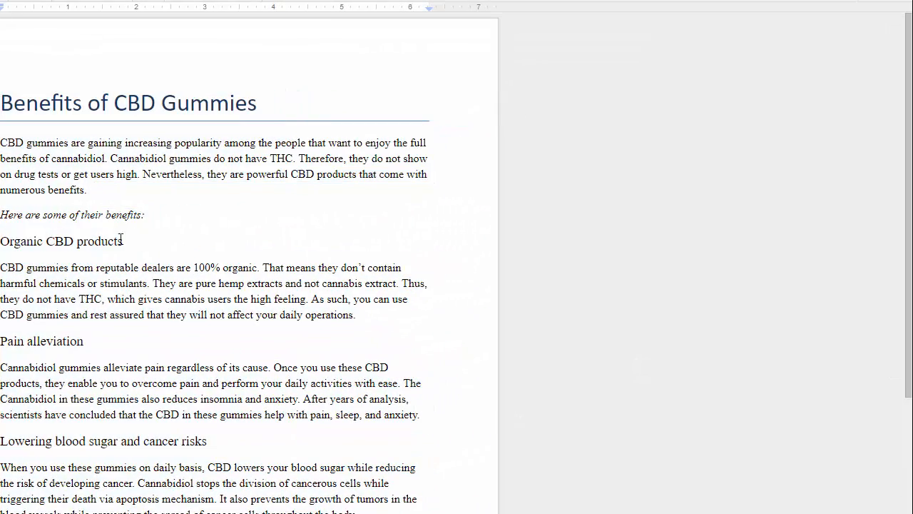
right_click(53, 223)
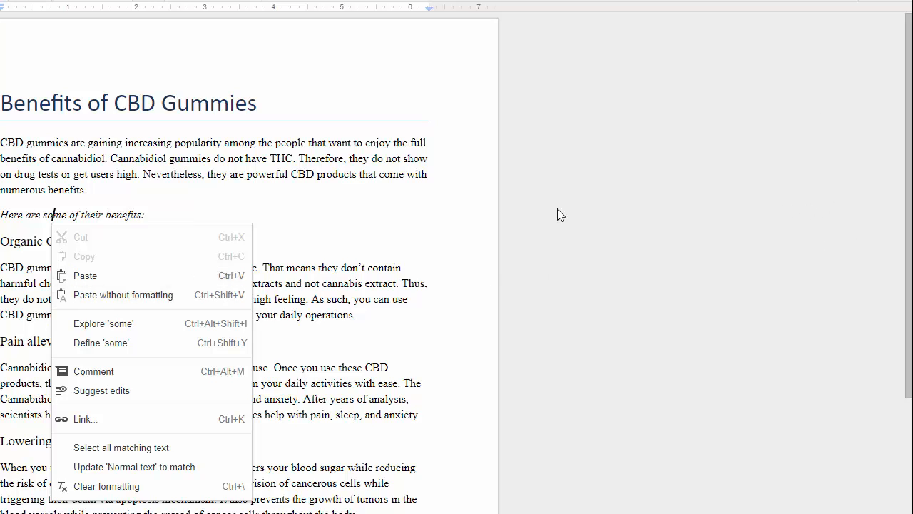
click(61, 48)
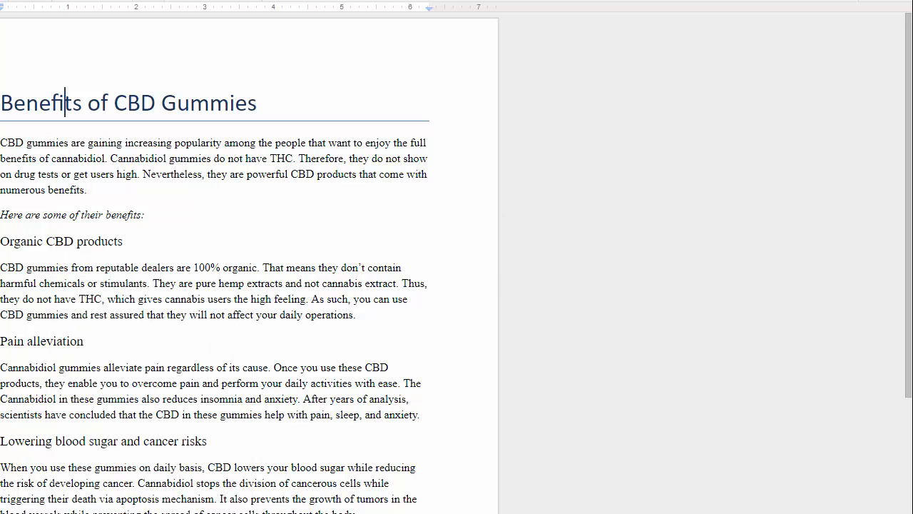